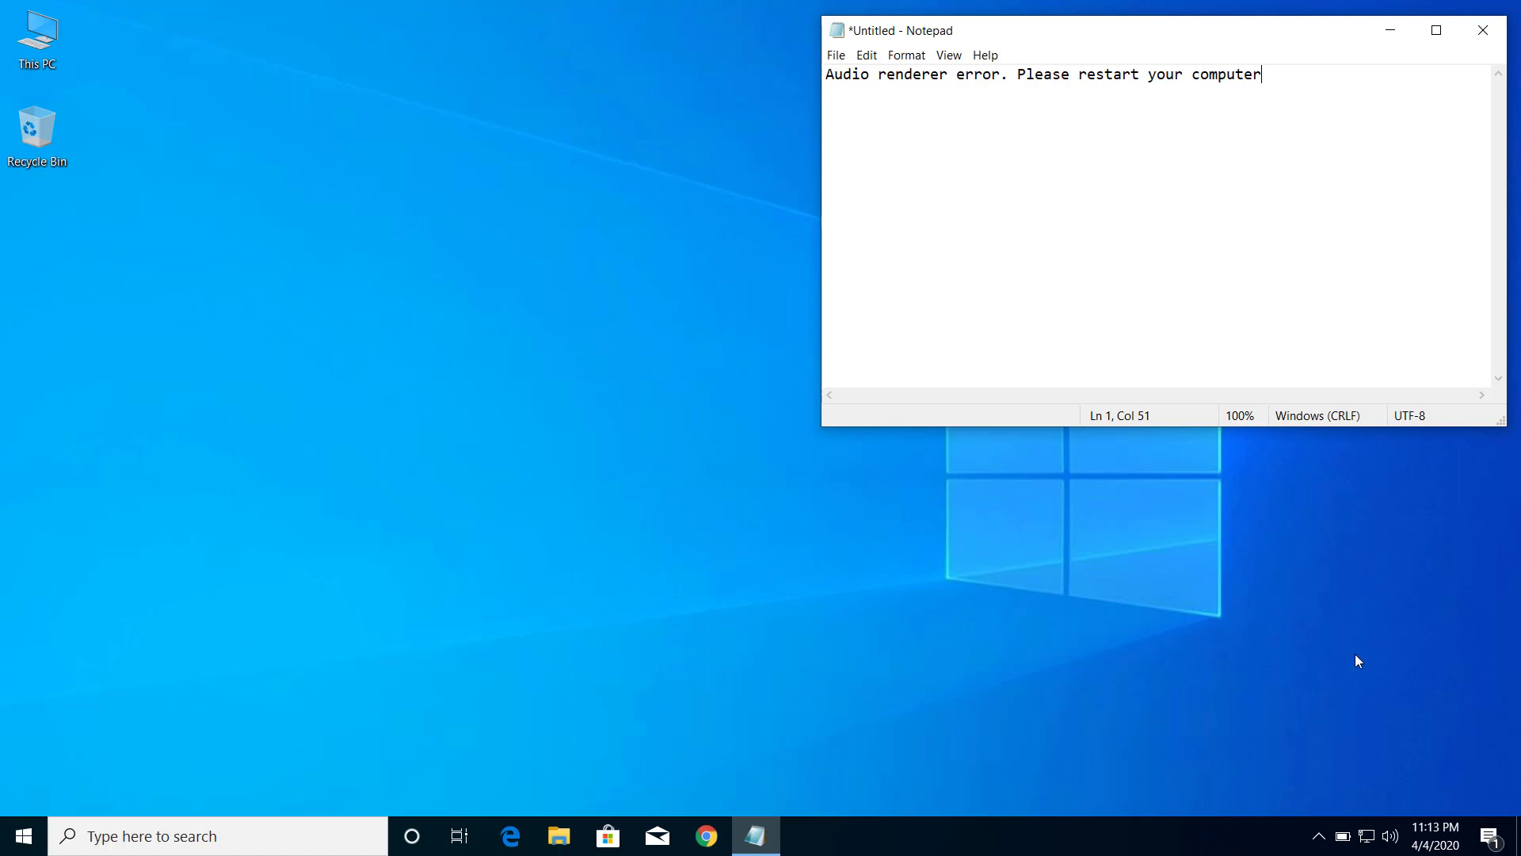
- Minimize the Notepad note and open Computer Management through Manage on the desktop's This PC
left_click(1391, 30)
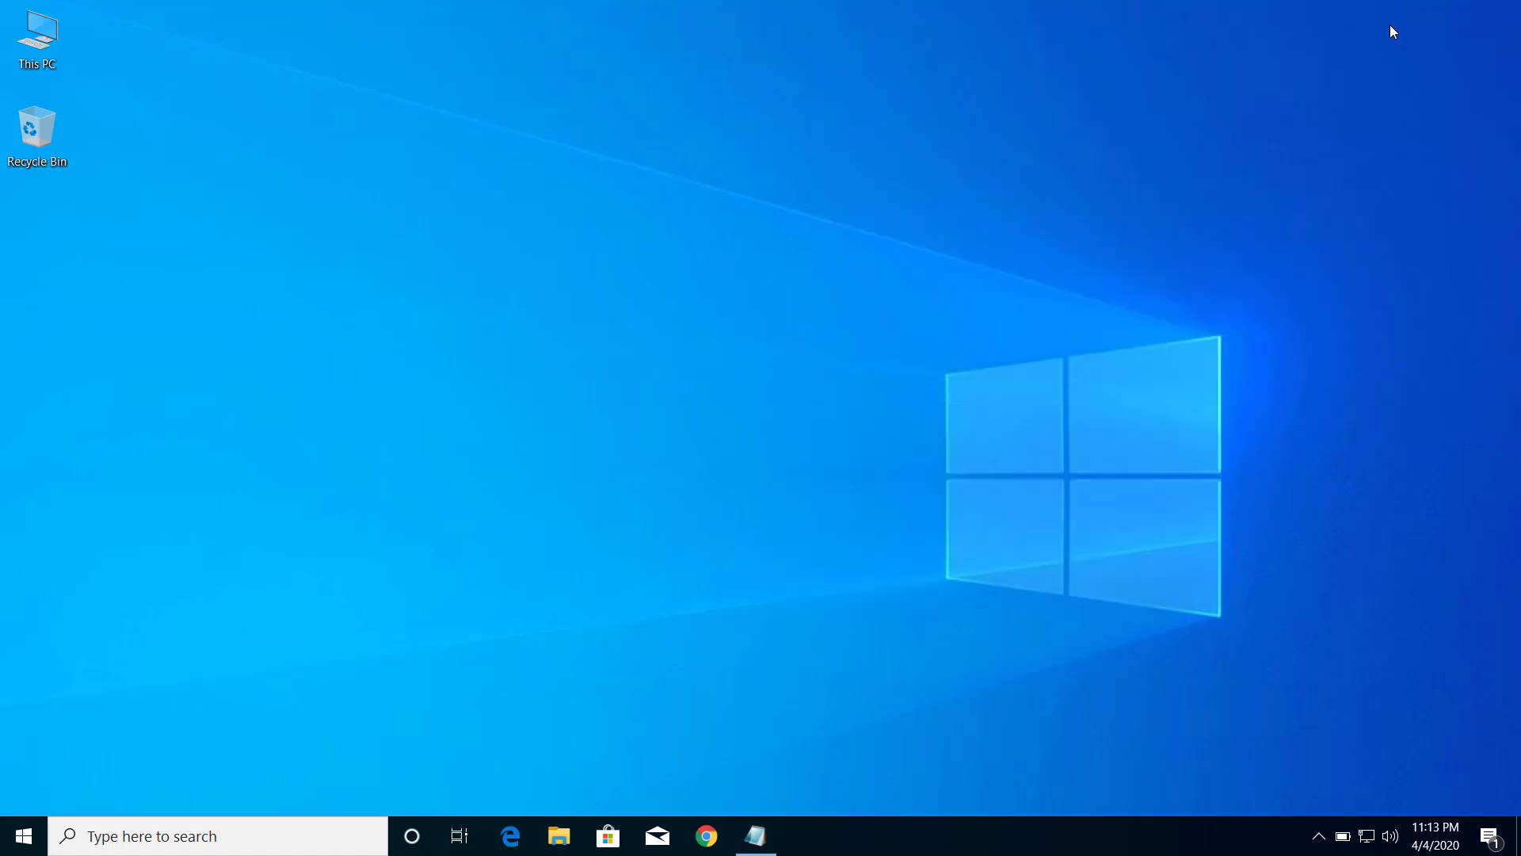
right_click(32, 47)
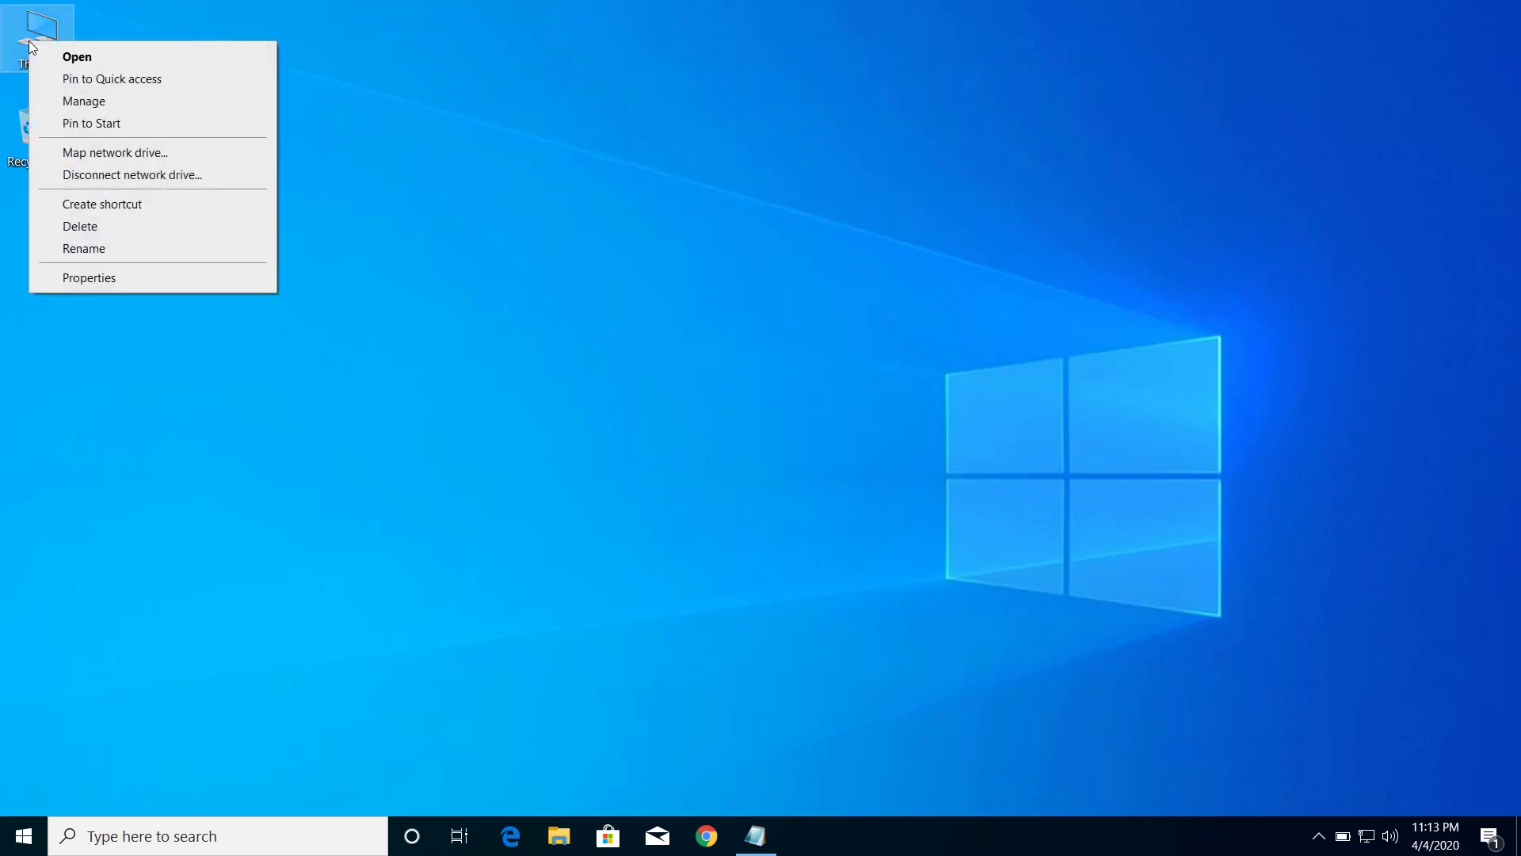
left_click(69, 102)
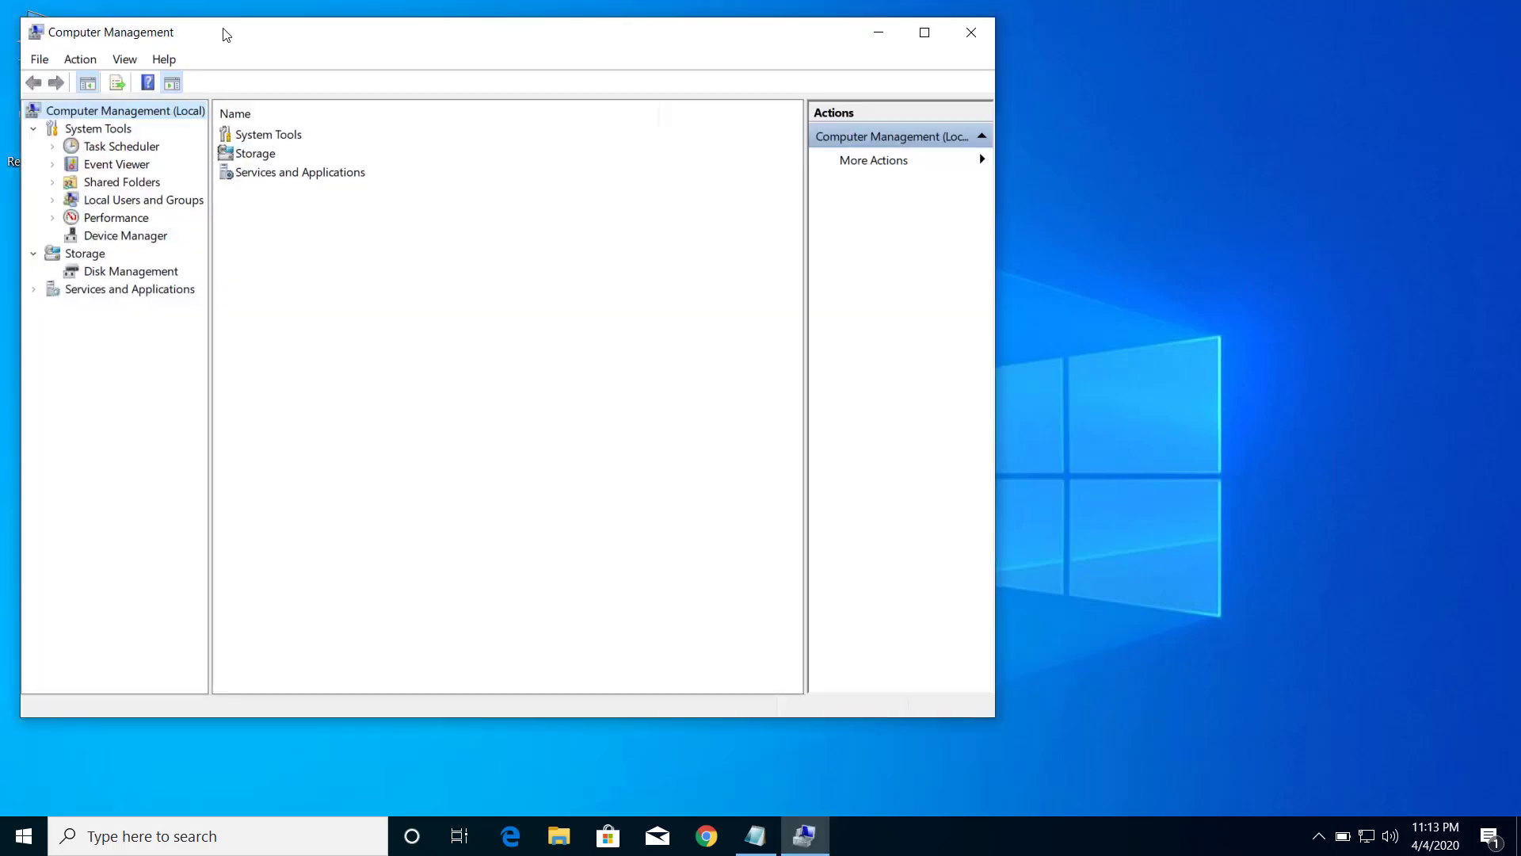
left_click_drag(223, 34, 411, 39)
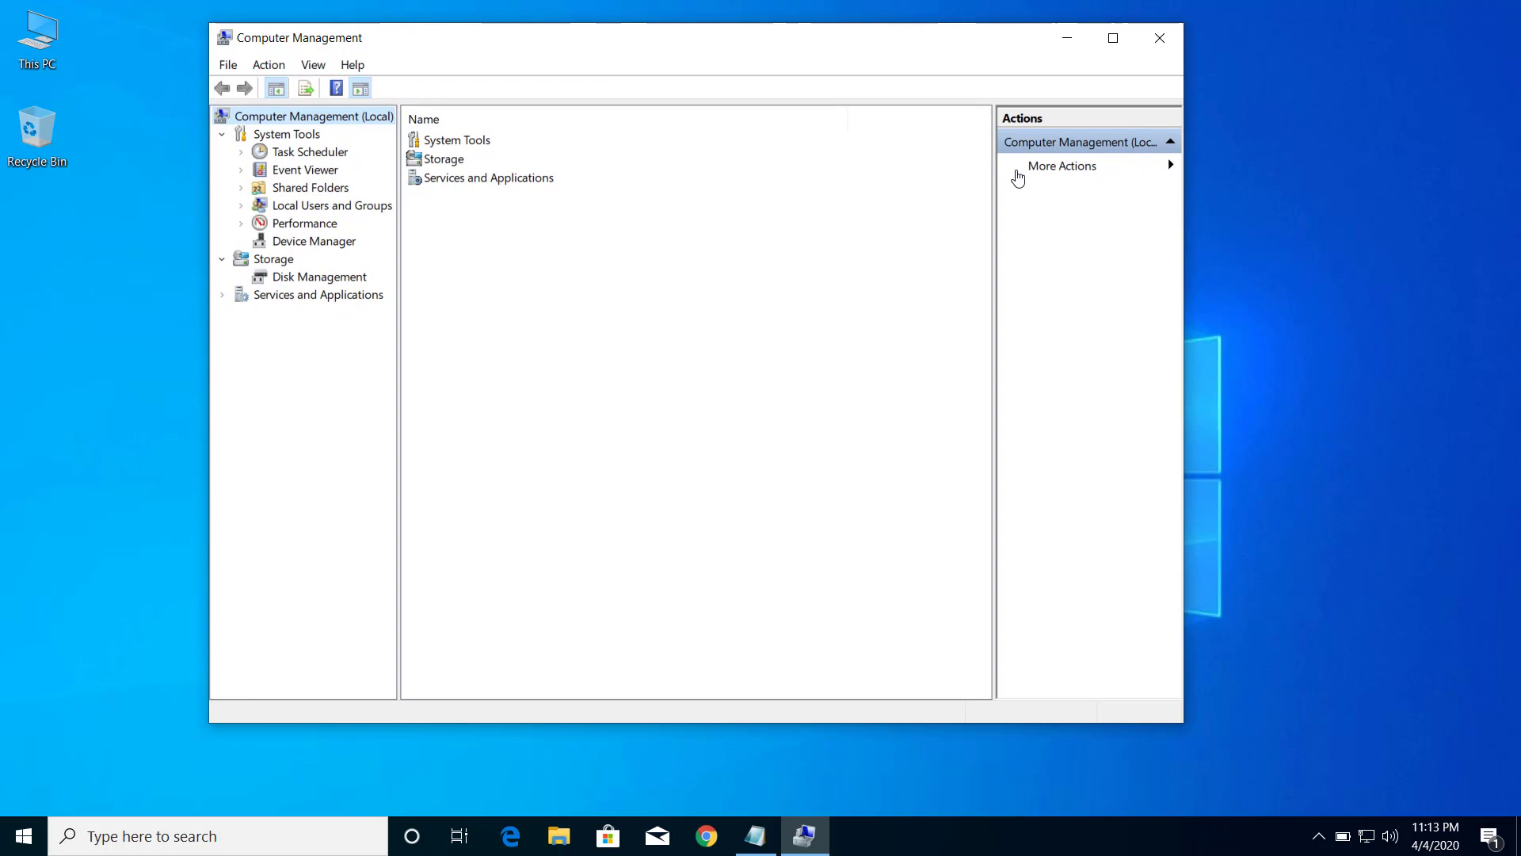
left_click(1157, 39)
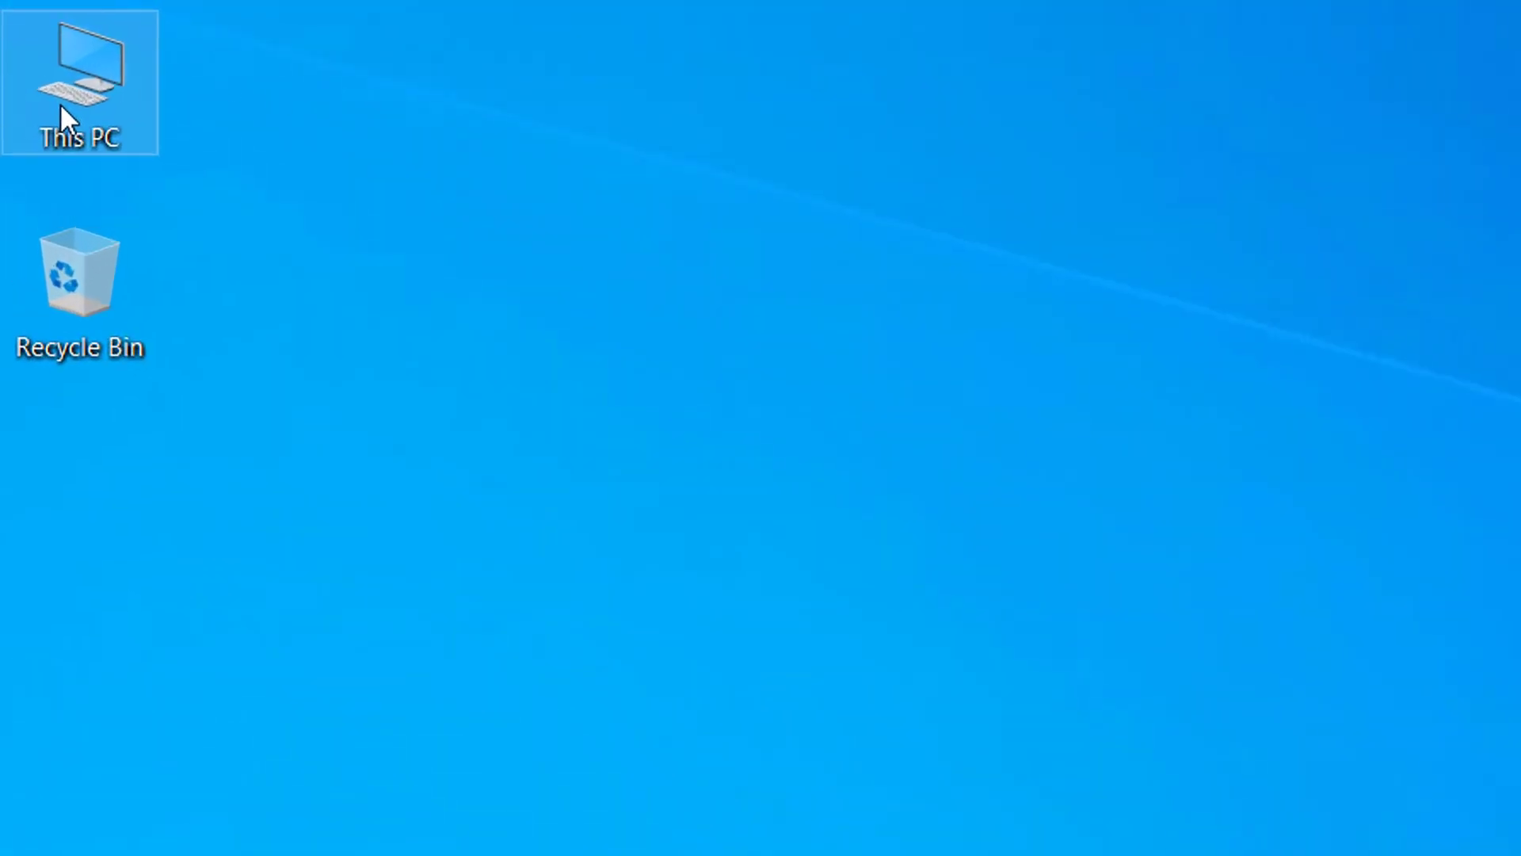
right_click(28, 50)
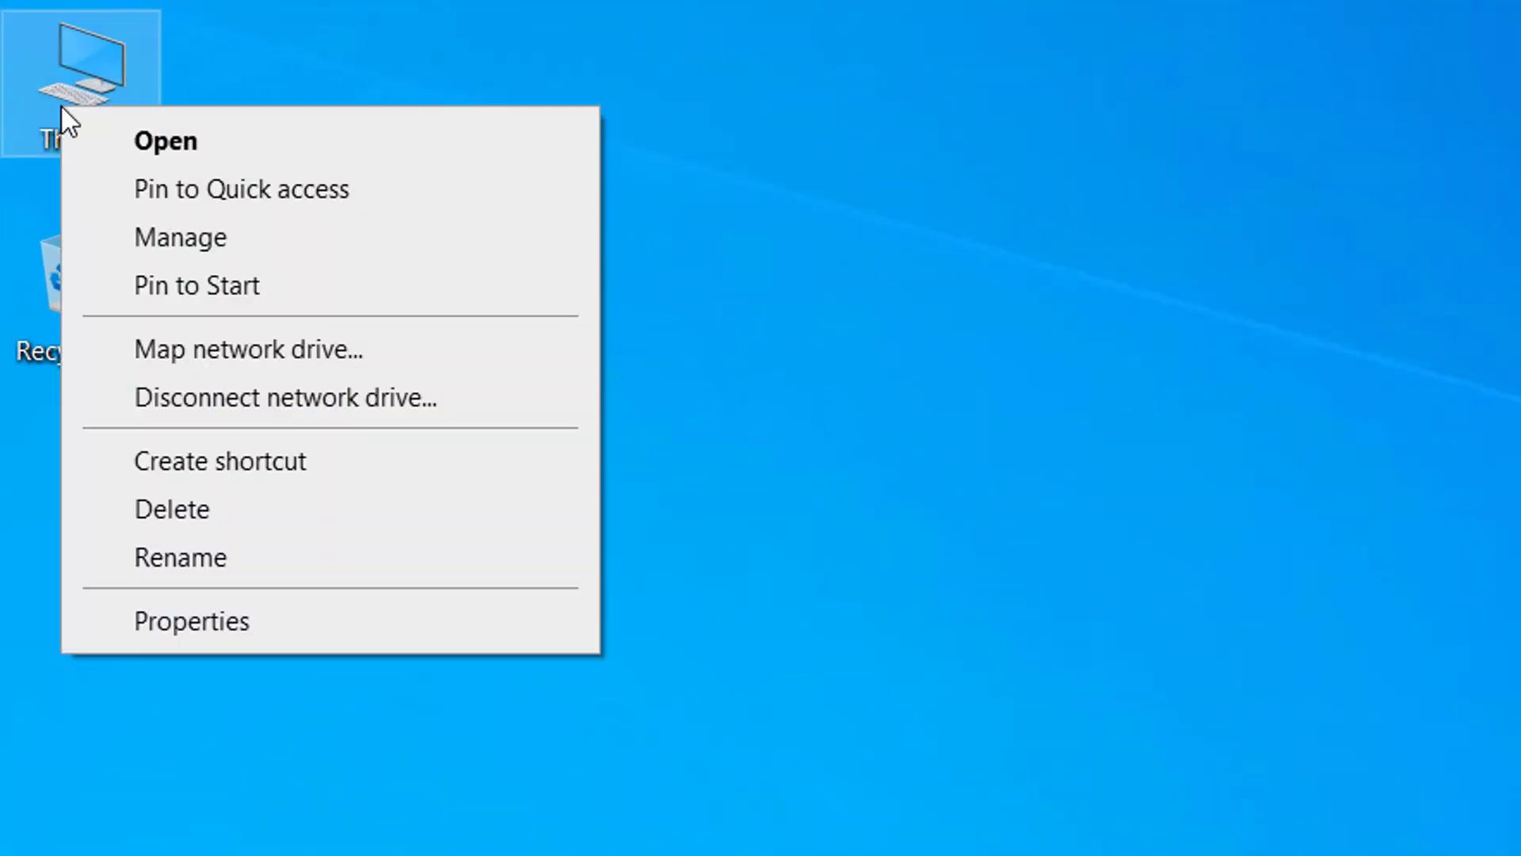
left_click(167, 243)
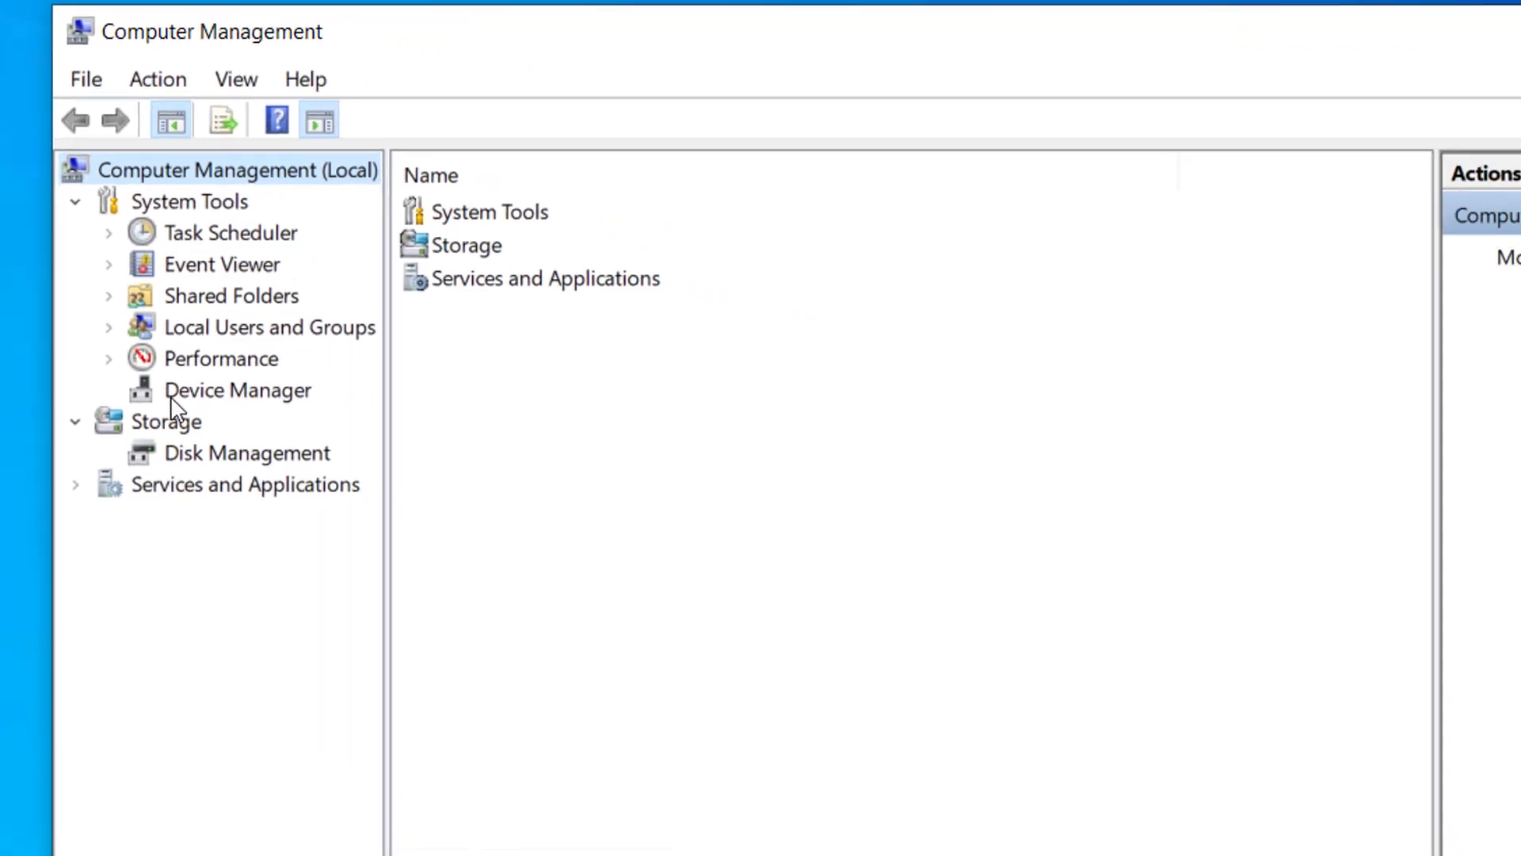
- In Device Manager, expand Sound, video and game controllers and bring up High Definition Audio Device's menu
left_click(214, 386)
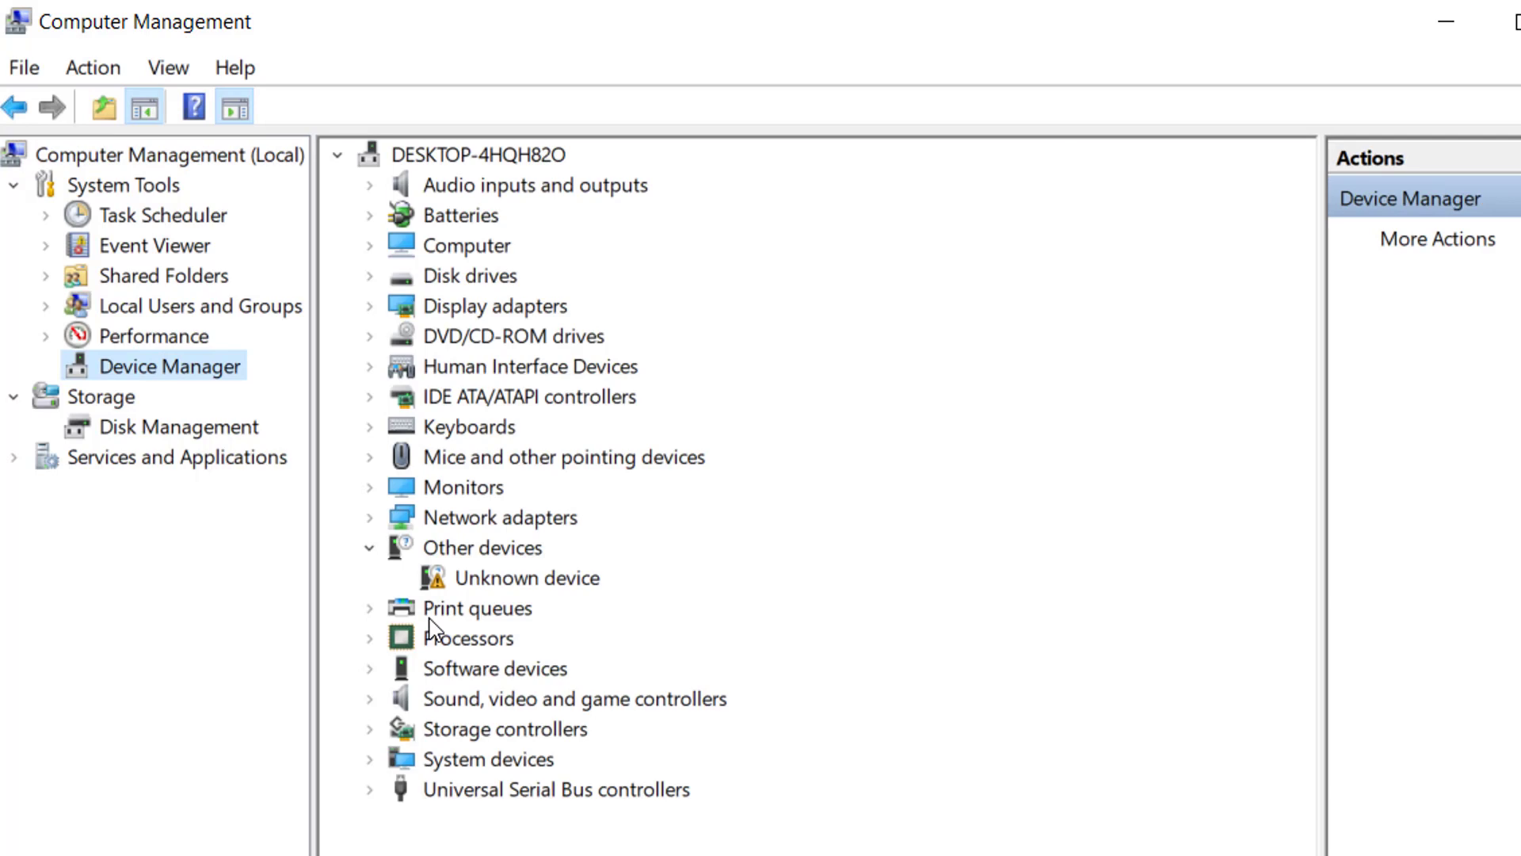
left_click(373, 701)
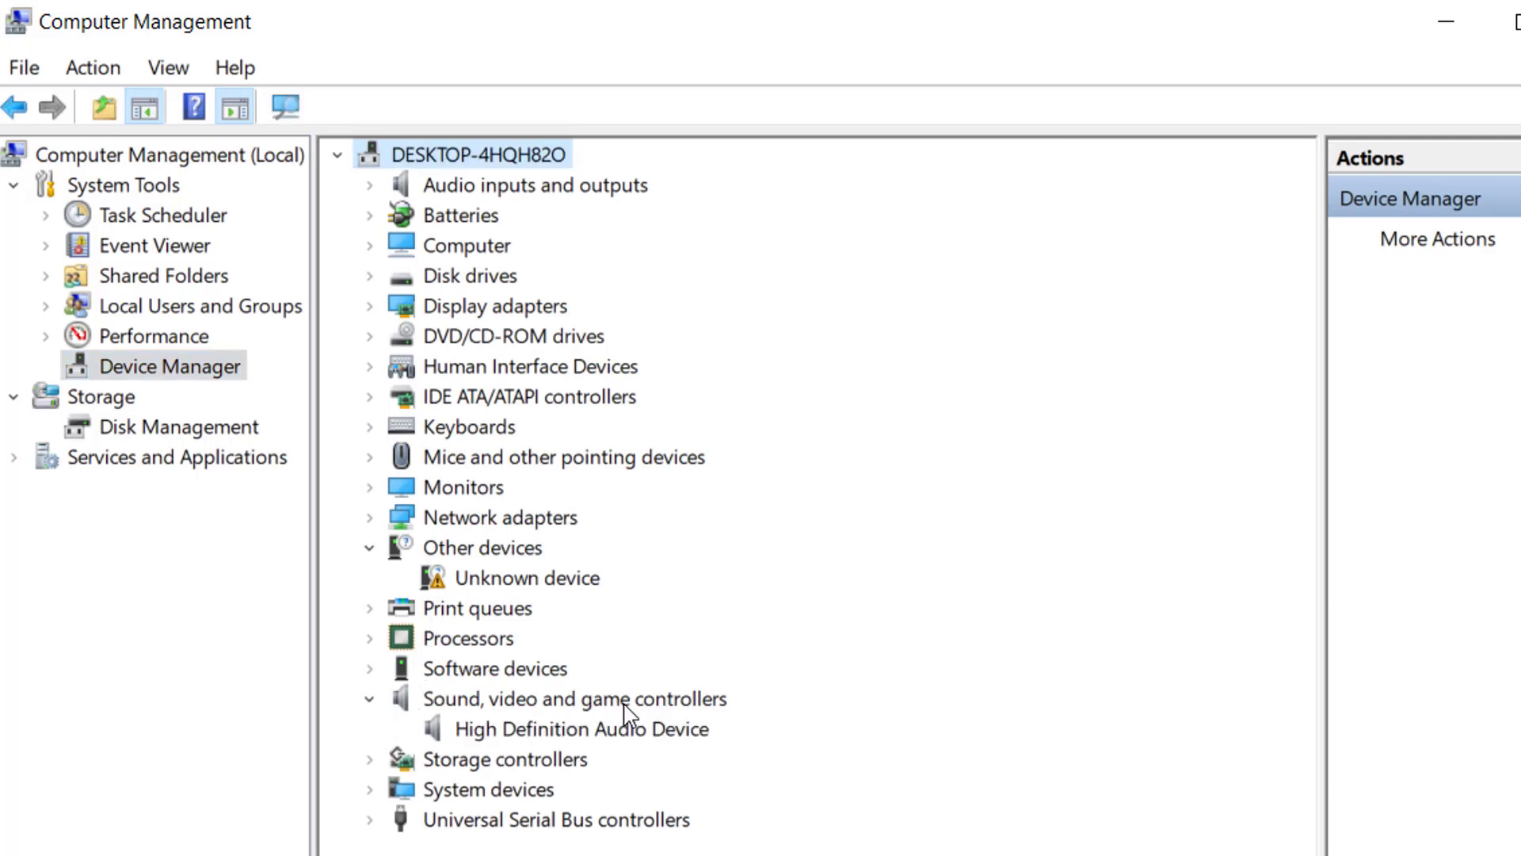
left_click(546, 728)
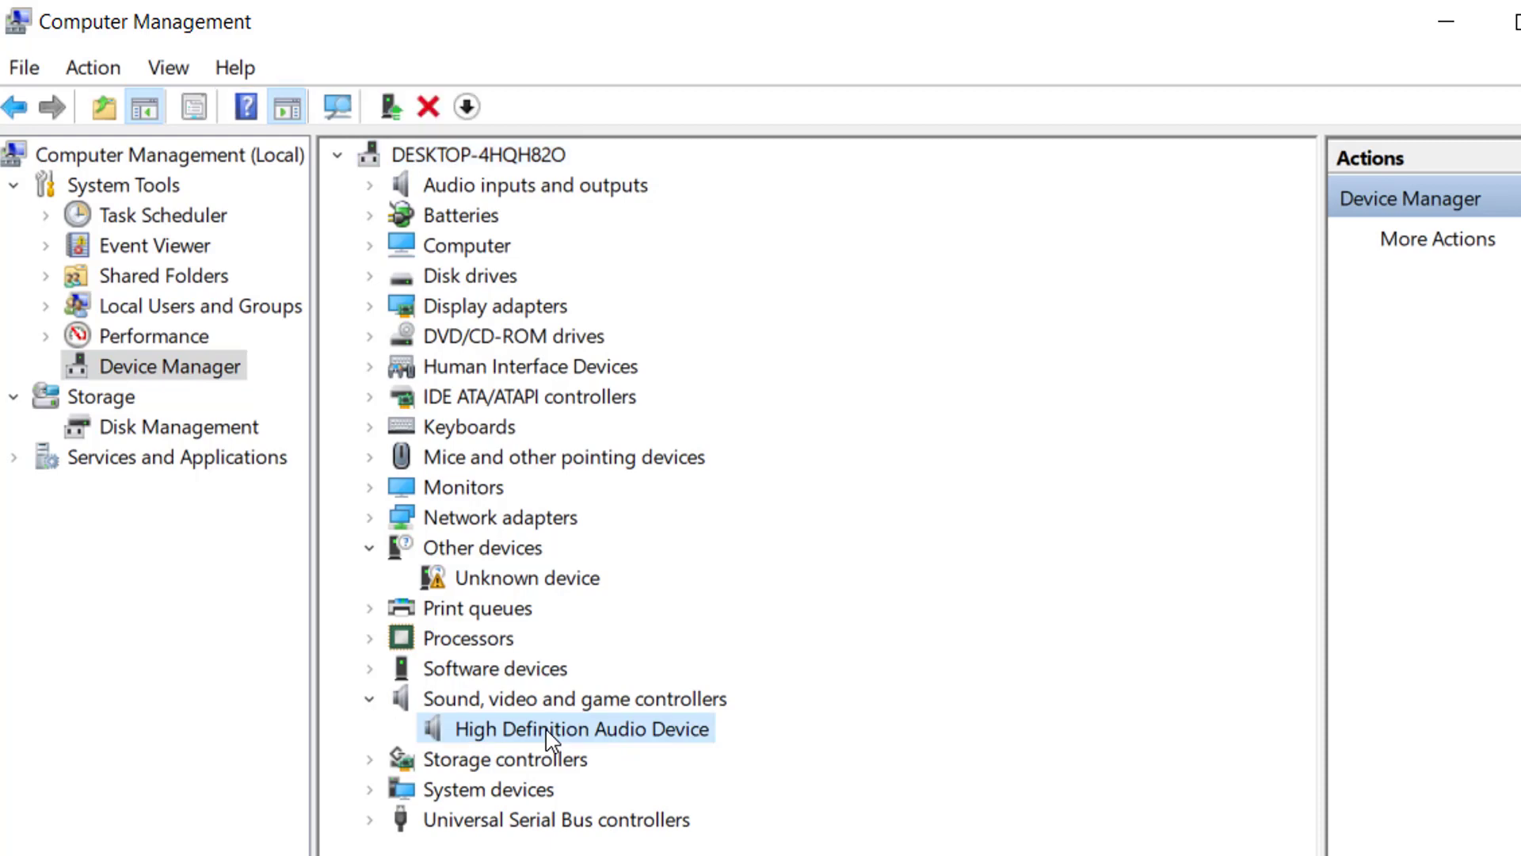
right_click(546, 729)
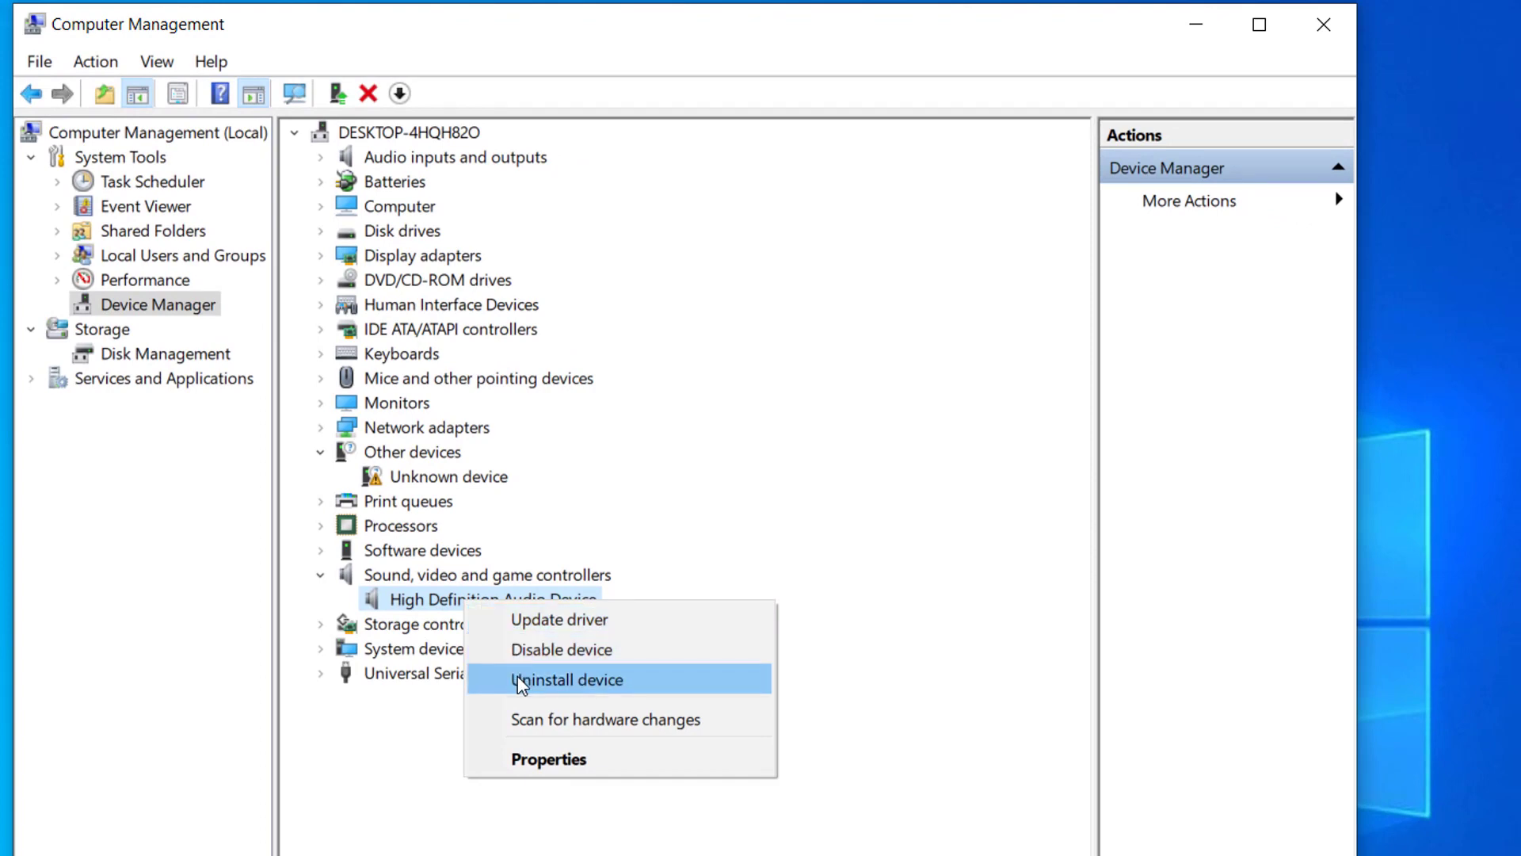
- Uninstall the High Definition Audio Device, then scan for hardware changes to reinstall it
left_click(559, 683)
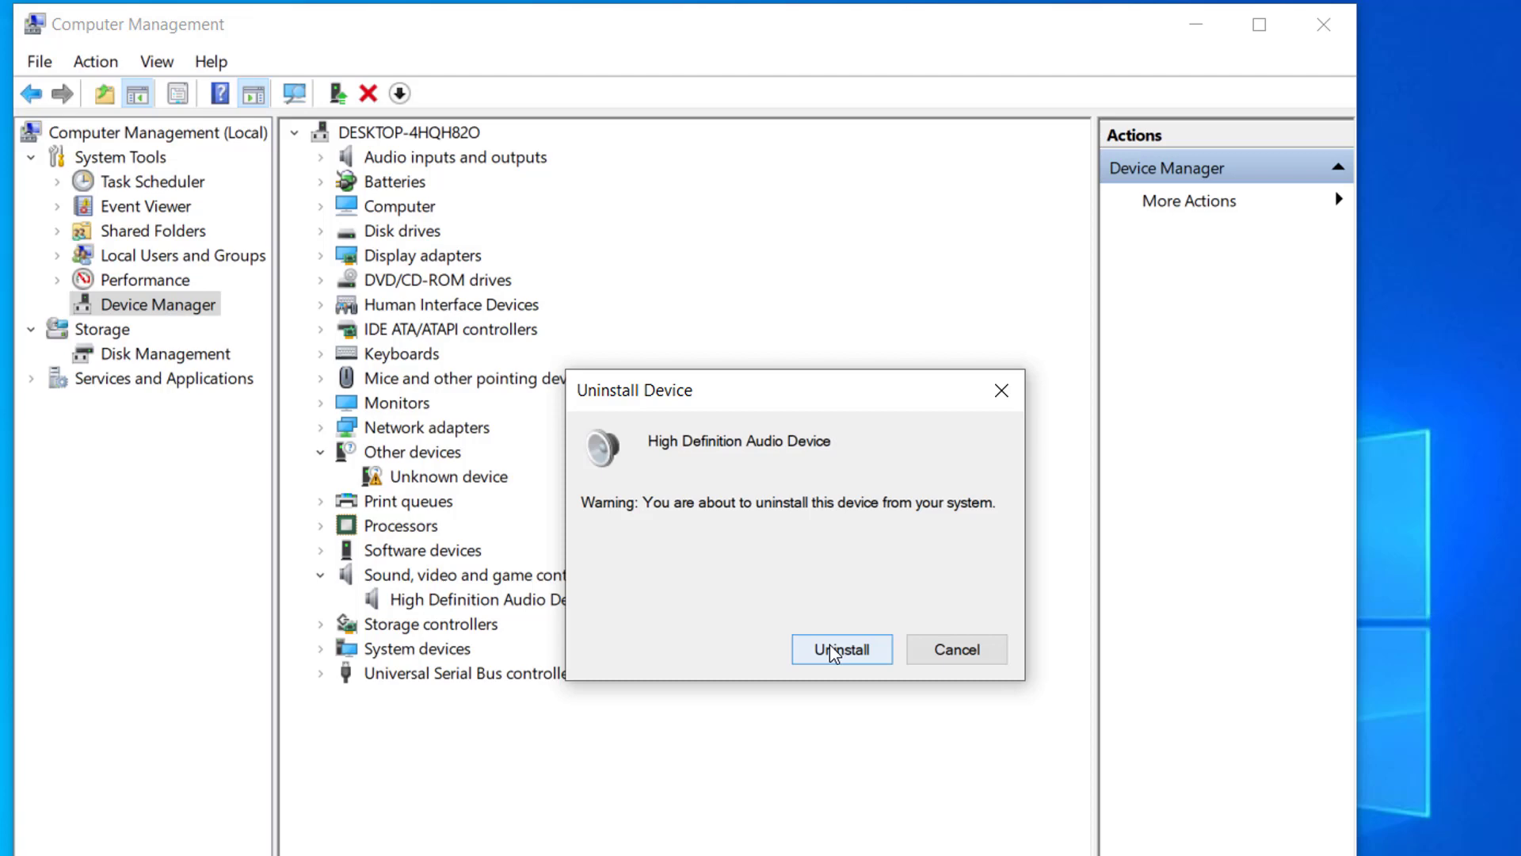
left_click(834, 651)
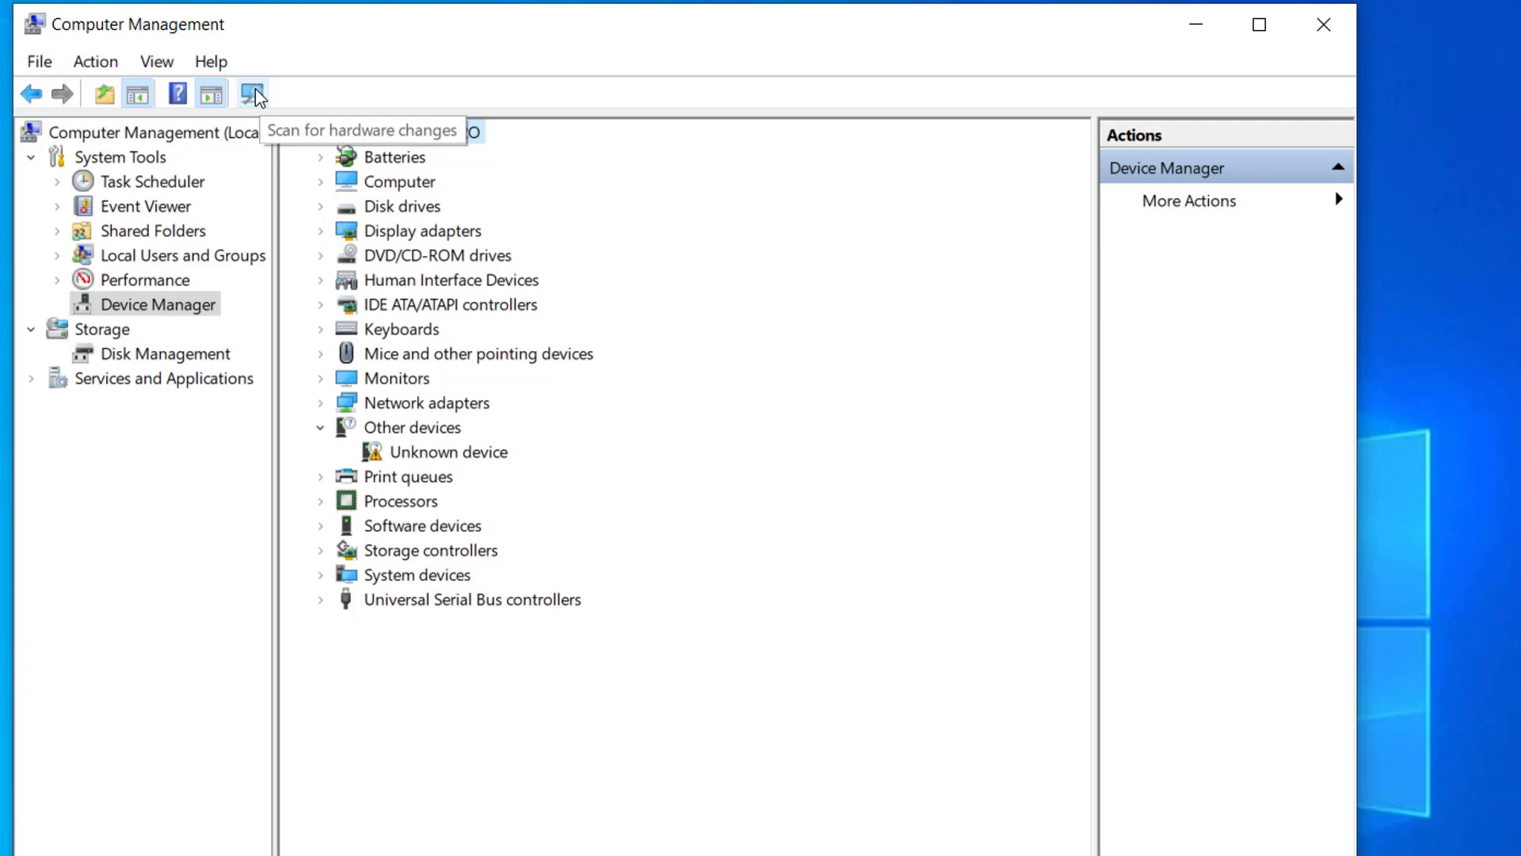
left_click(257, 94)
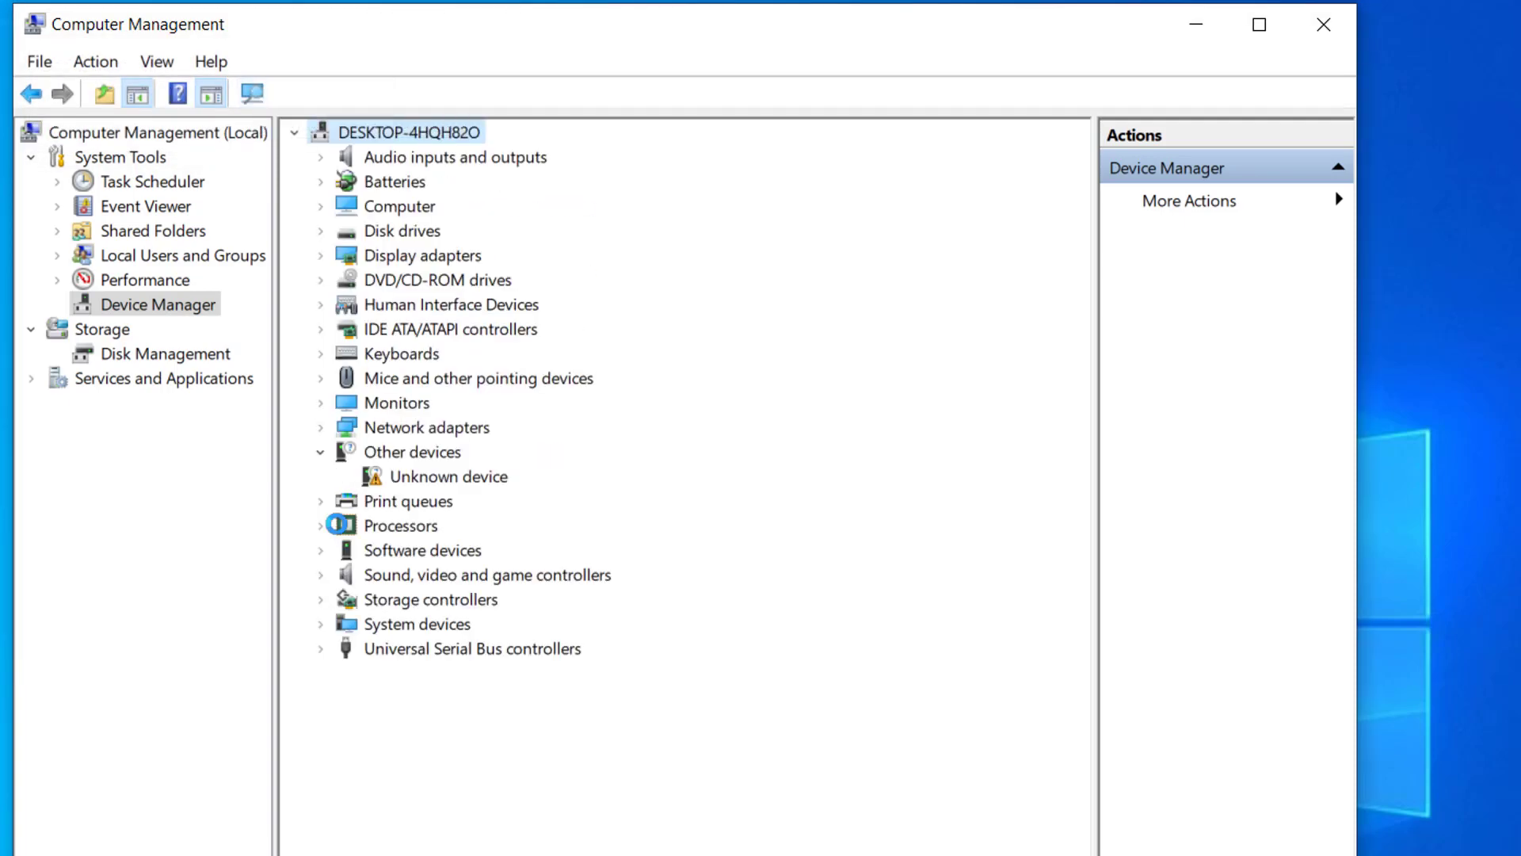
- Confirm High Definition Audio Device is back under sound controllers, collapse the group, and close Computer Management
left_click(321, 575)
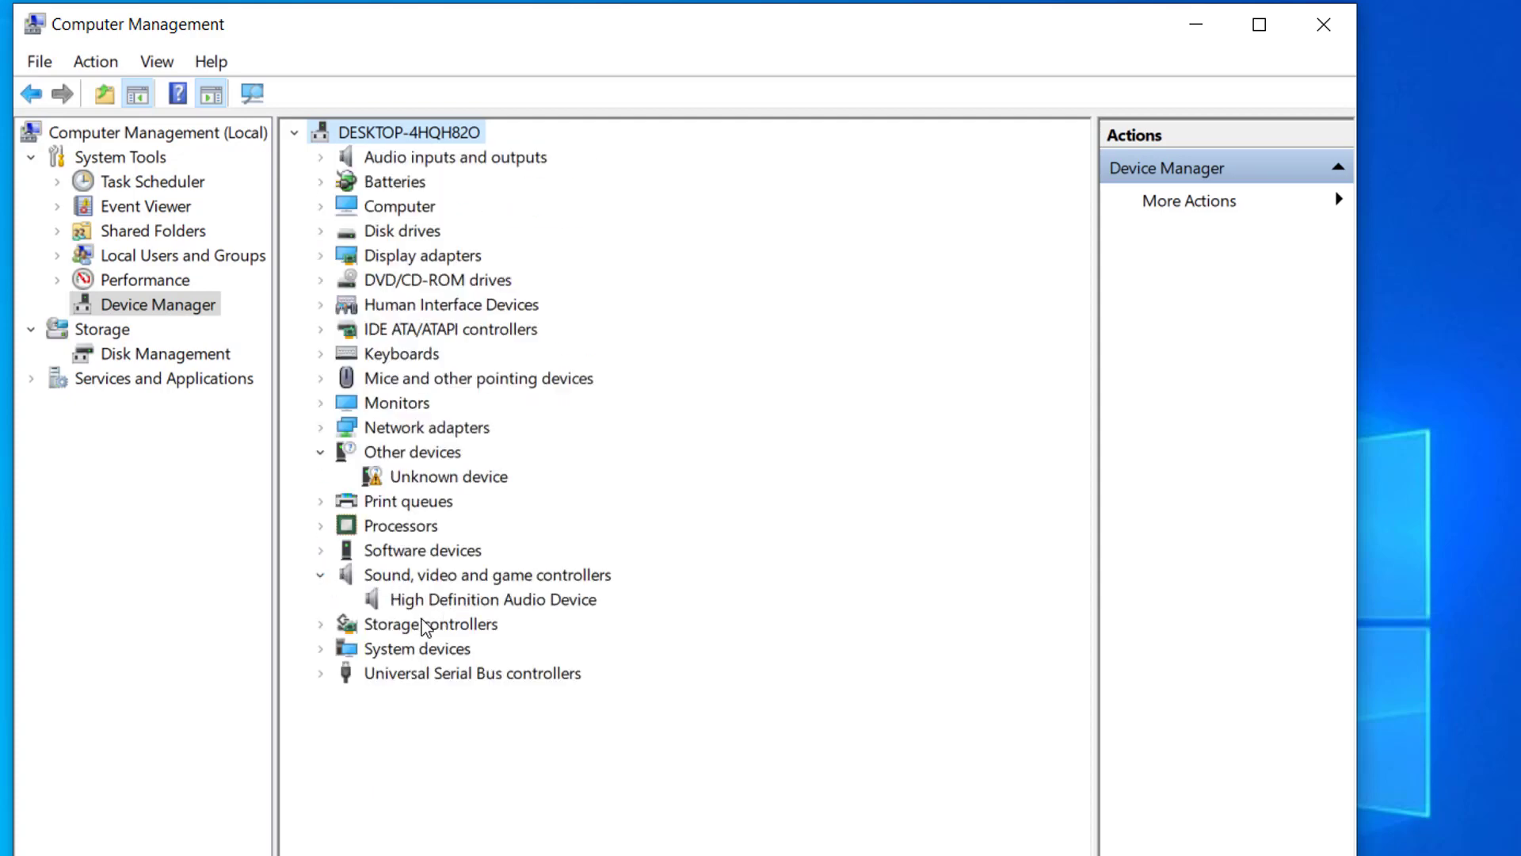
left_click(422, 622)
left_click(432, 607)
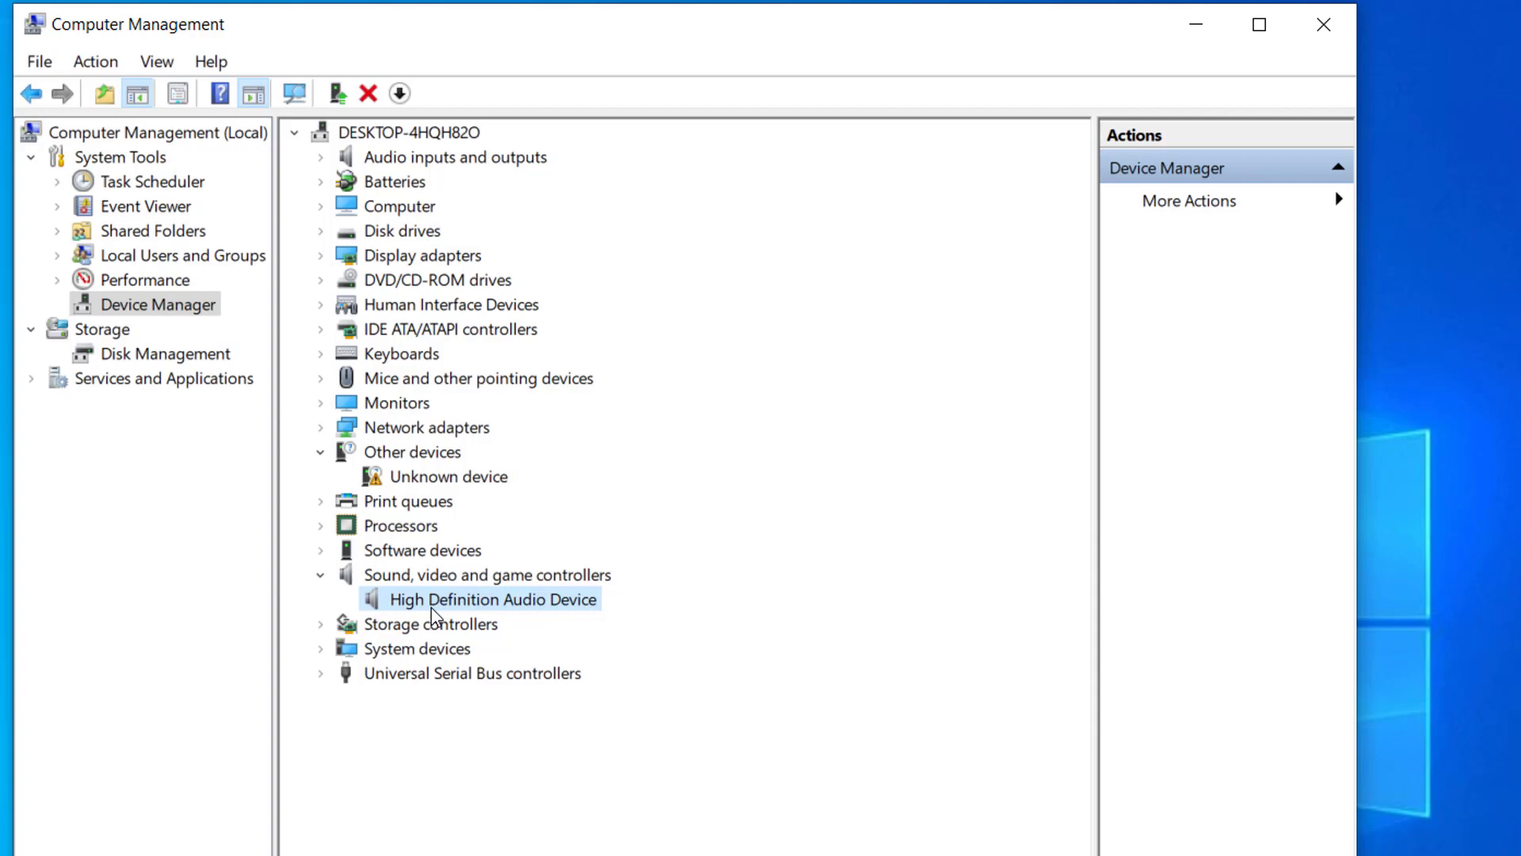
left_click(323, 581)
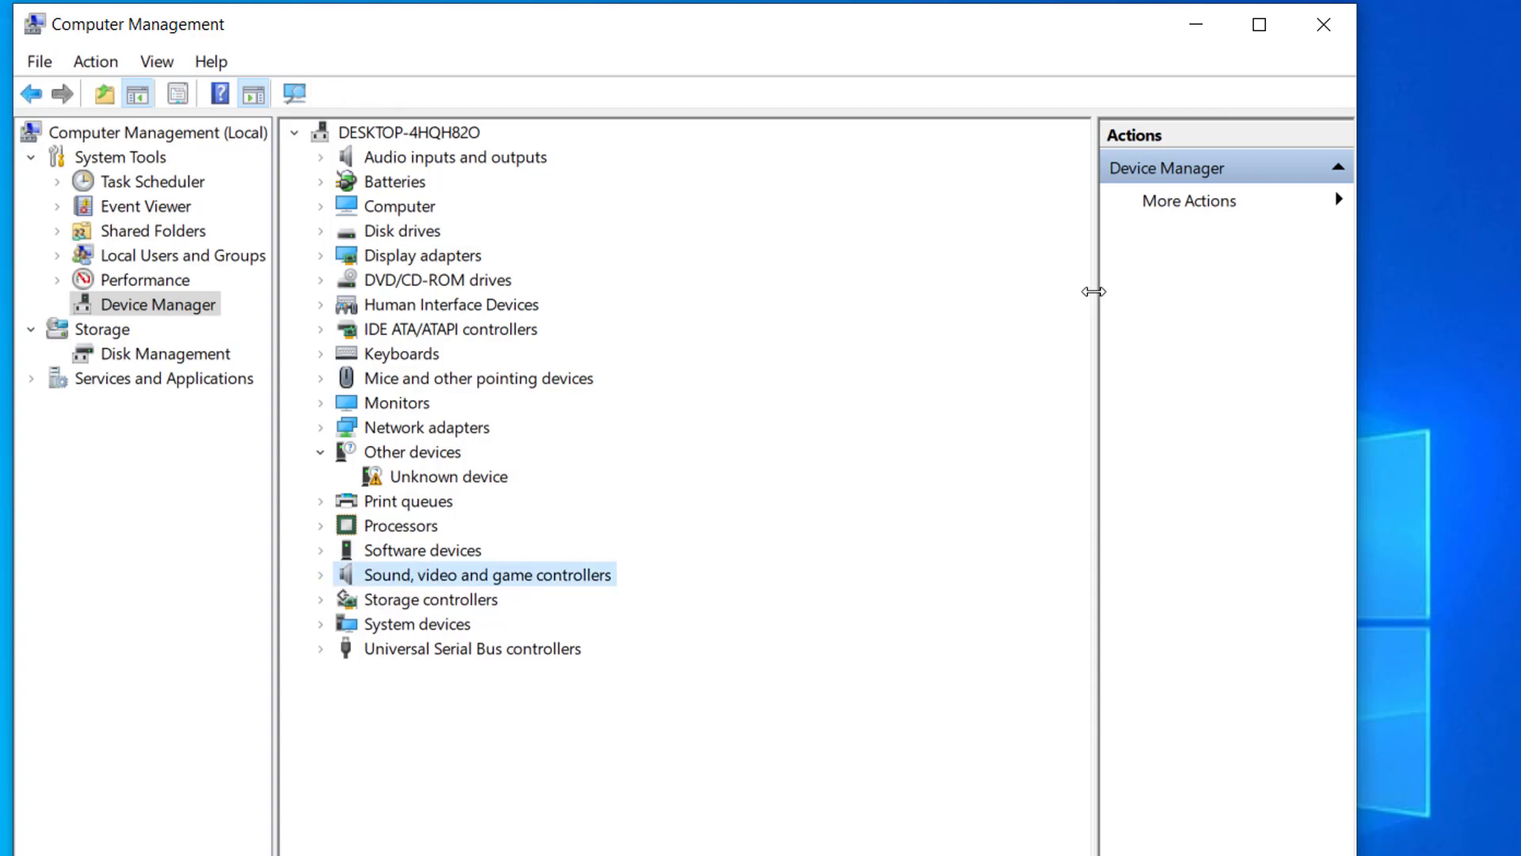
left_click(1312, 29)
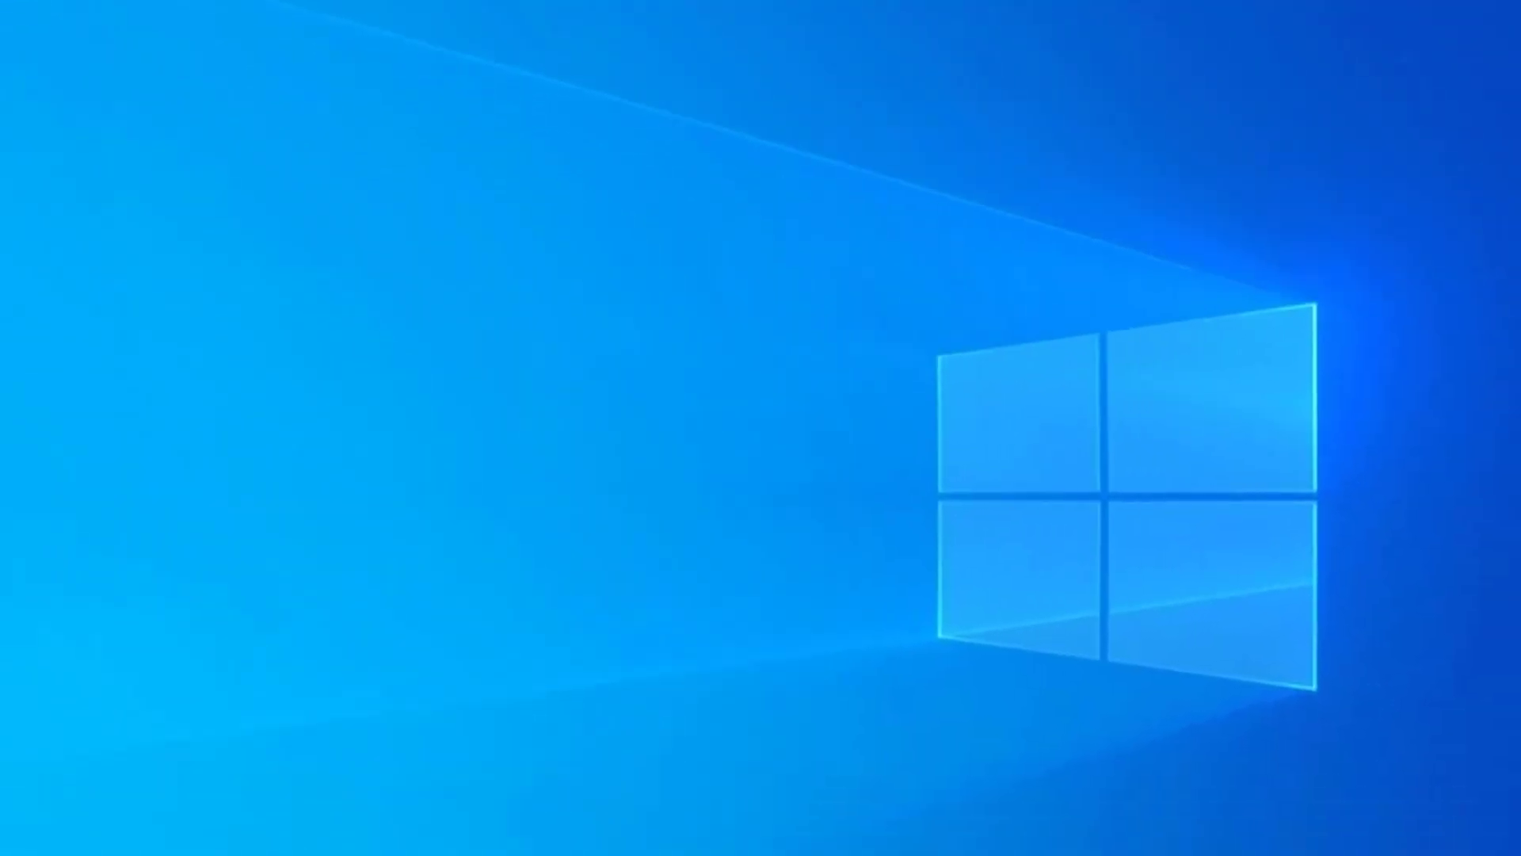
- Open Sound settings from the taskbar speaker icon, showing Speakers as the output device
right_click(1403, 828)
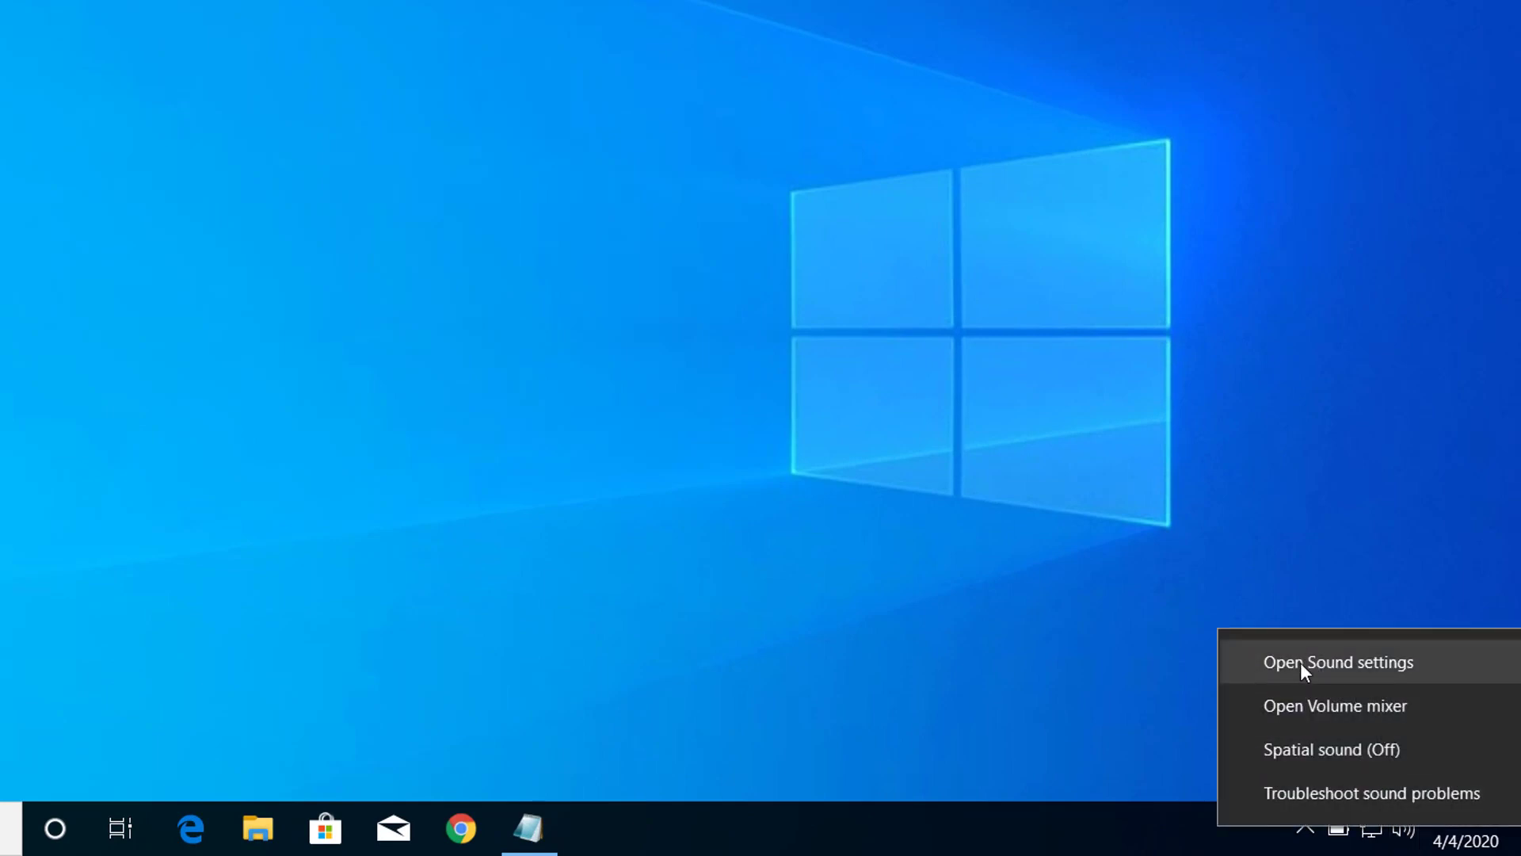
left_click(1349, 663)
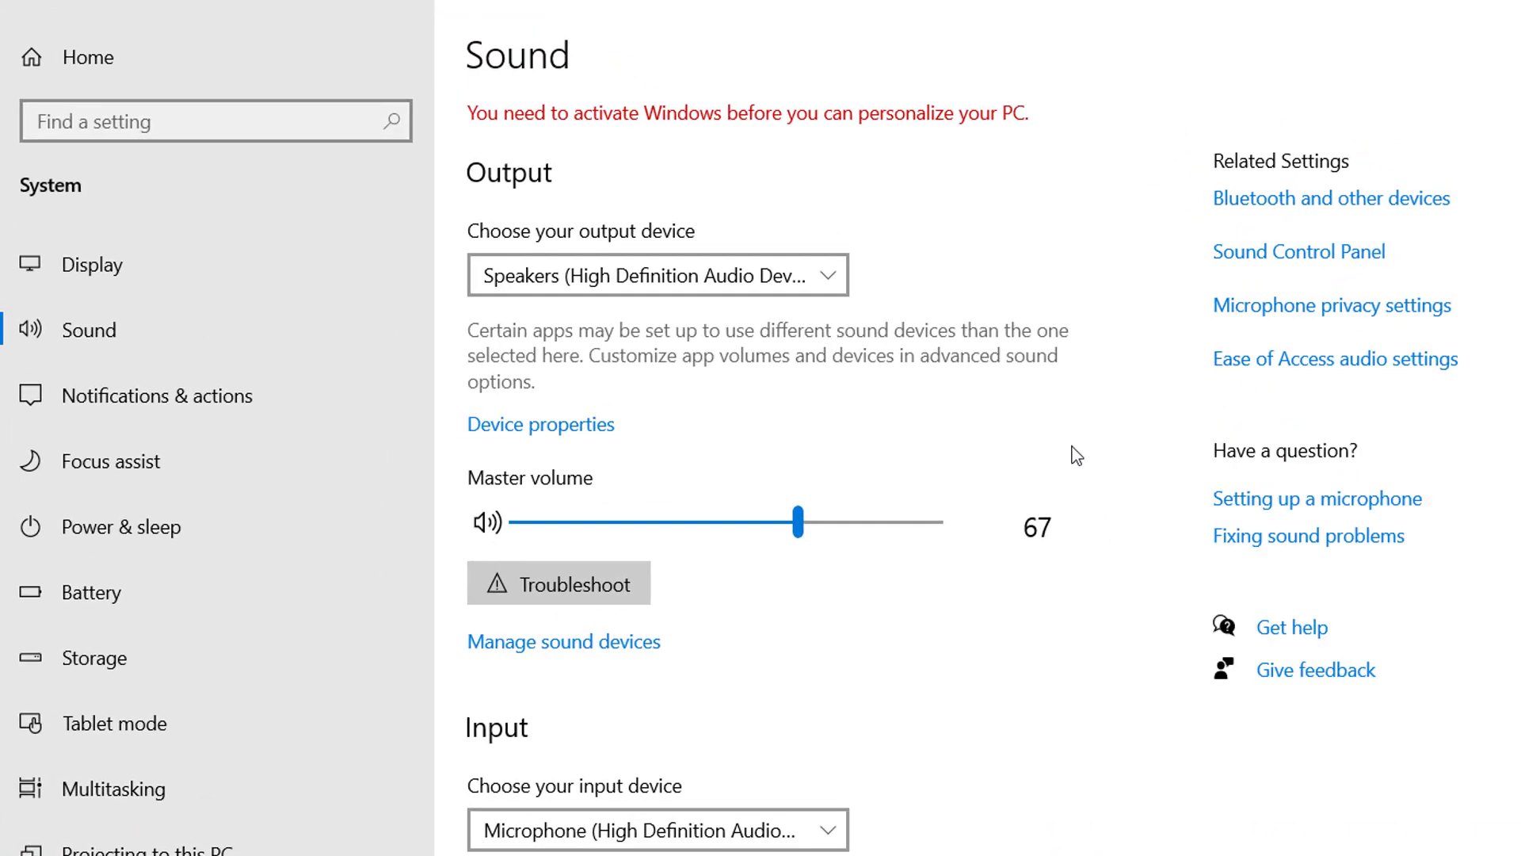
scroll(952, 363, "down", 2)
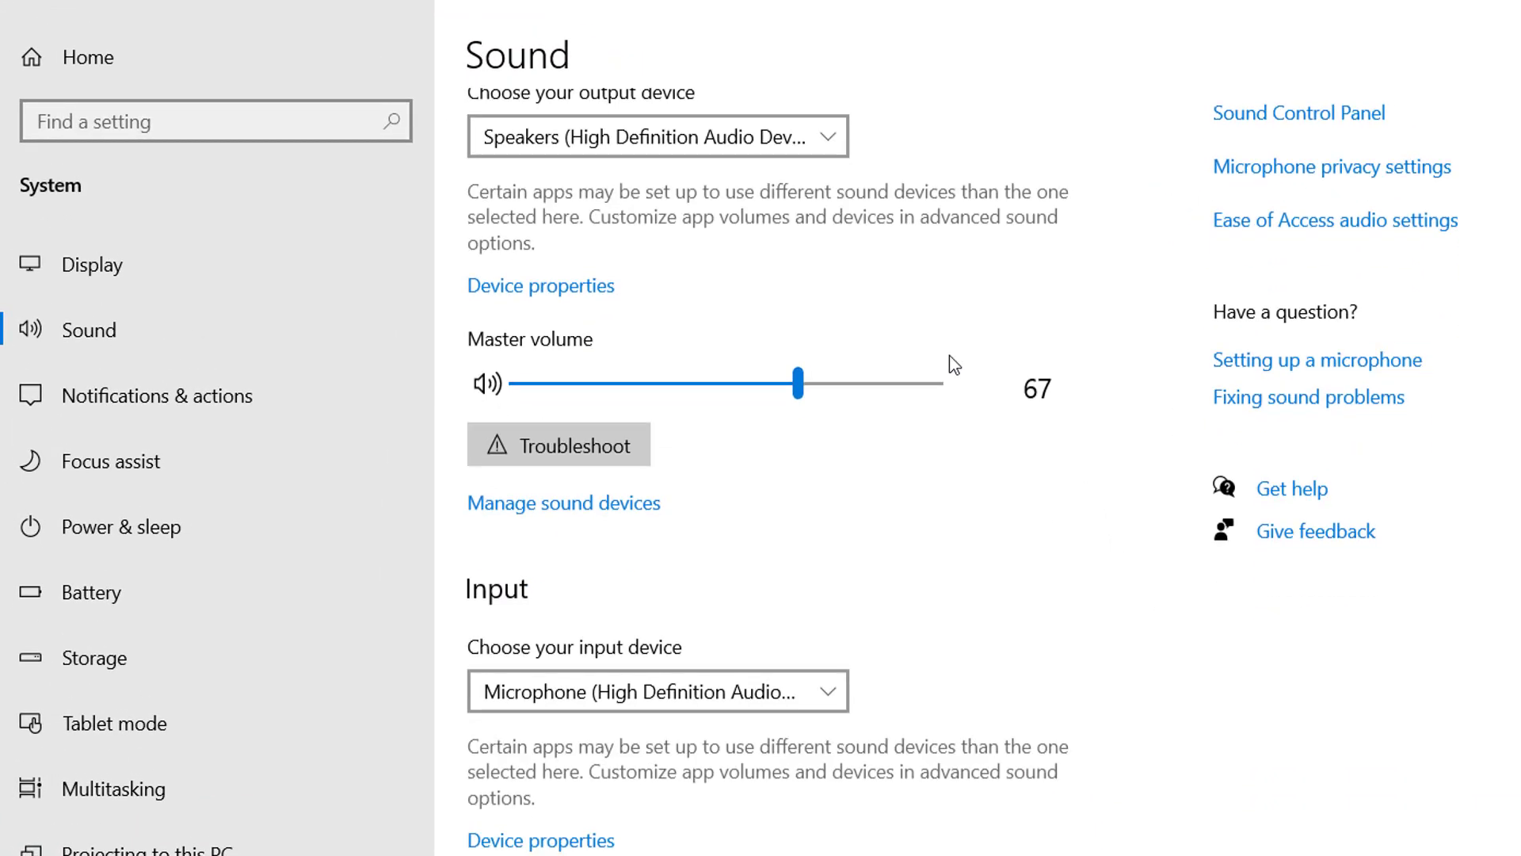
- Run the playback troubleshooter on Speakers - High Definition Audio Device
left_click(548, 447)
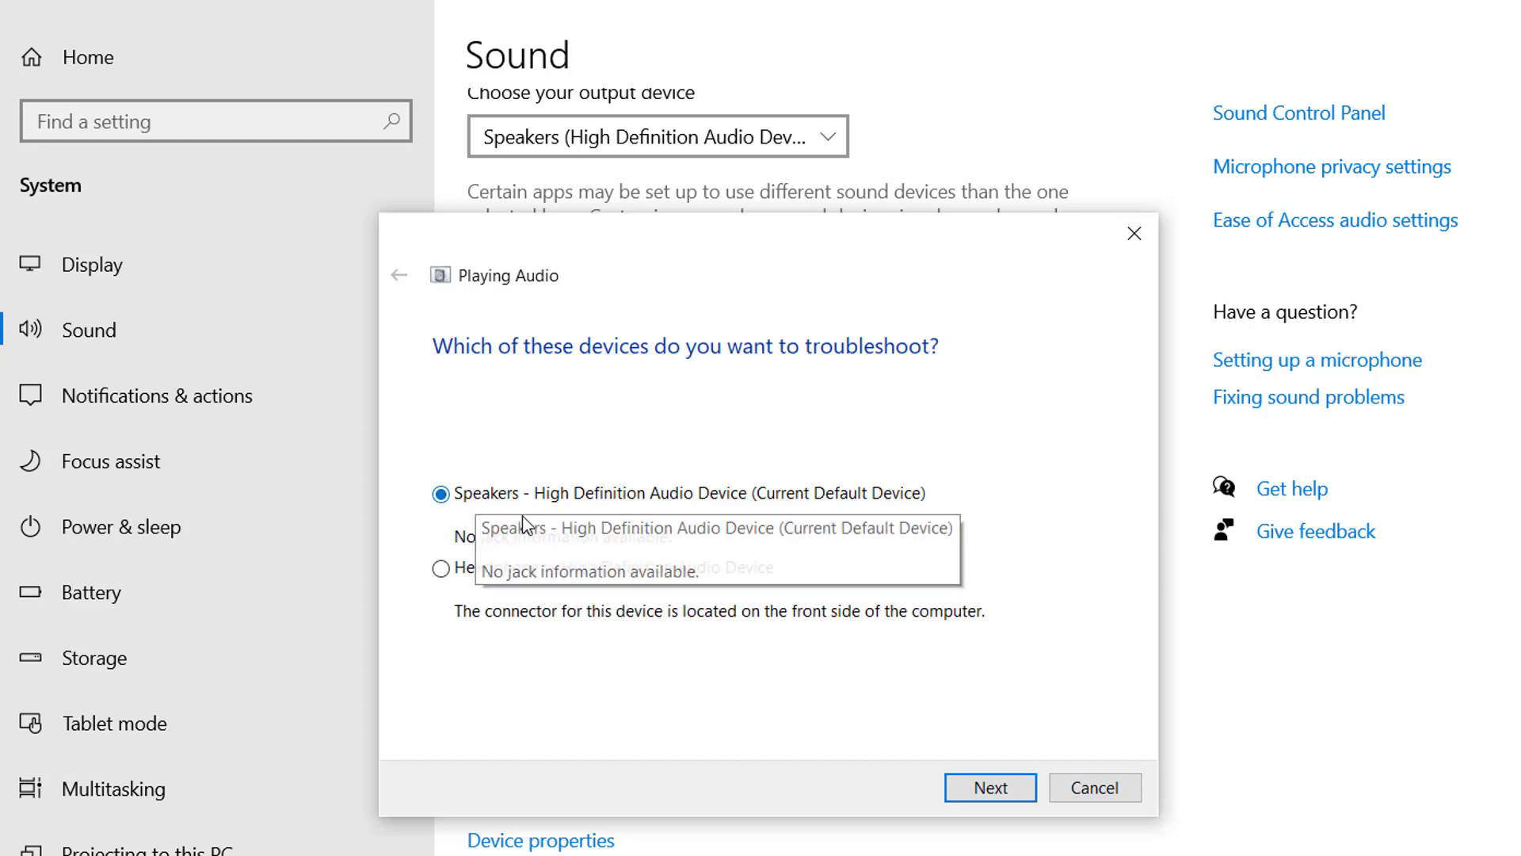
left_click(981, 793)
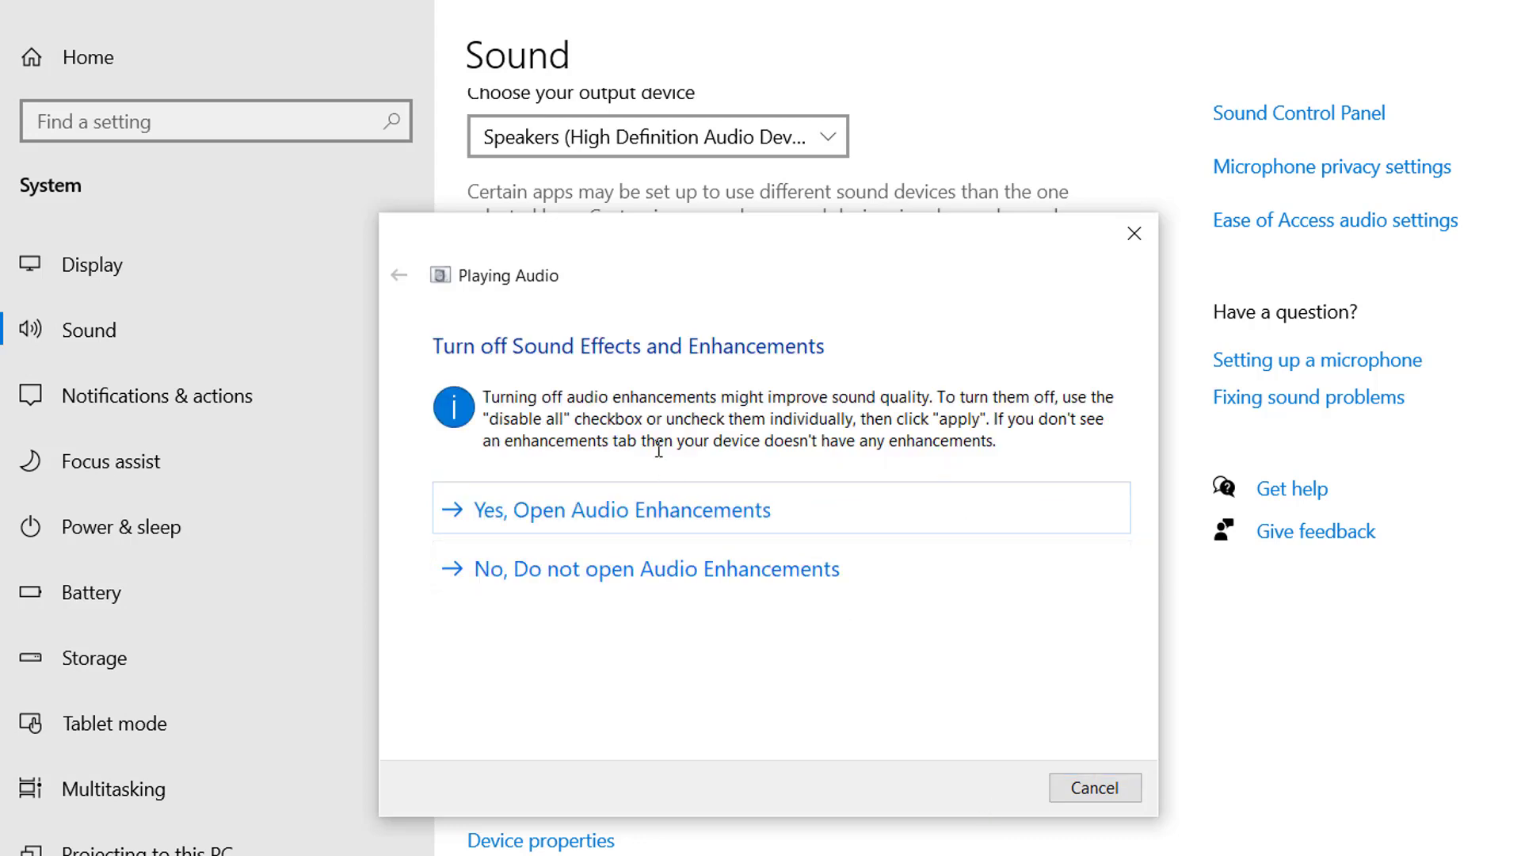
- Restore Defaults on the Speakers Properties Enhancements tab, leaving all enhancements unchecked, and confirm with OK
left_click(537, 509)
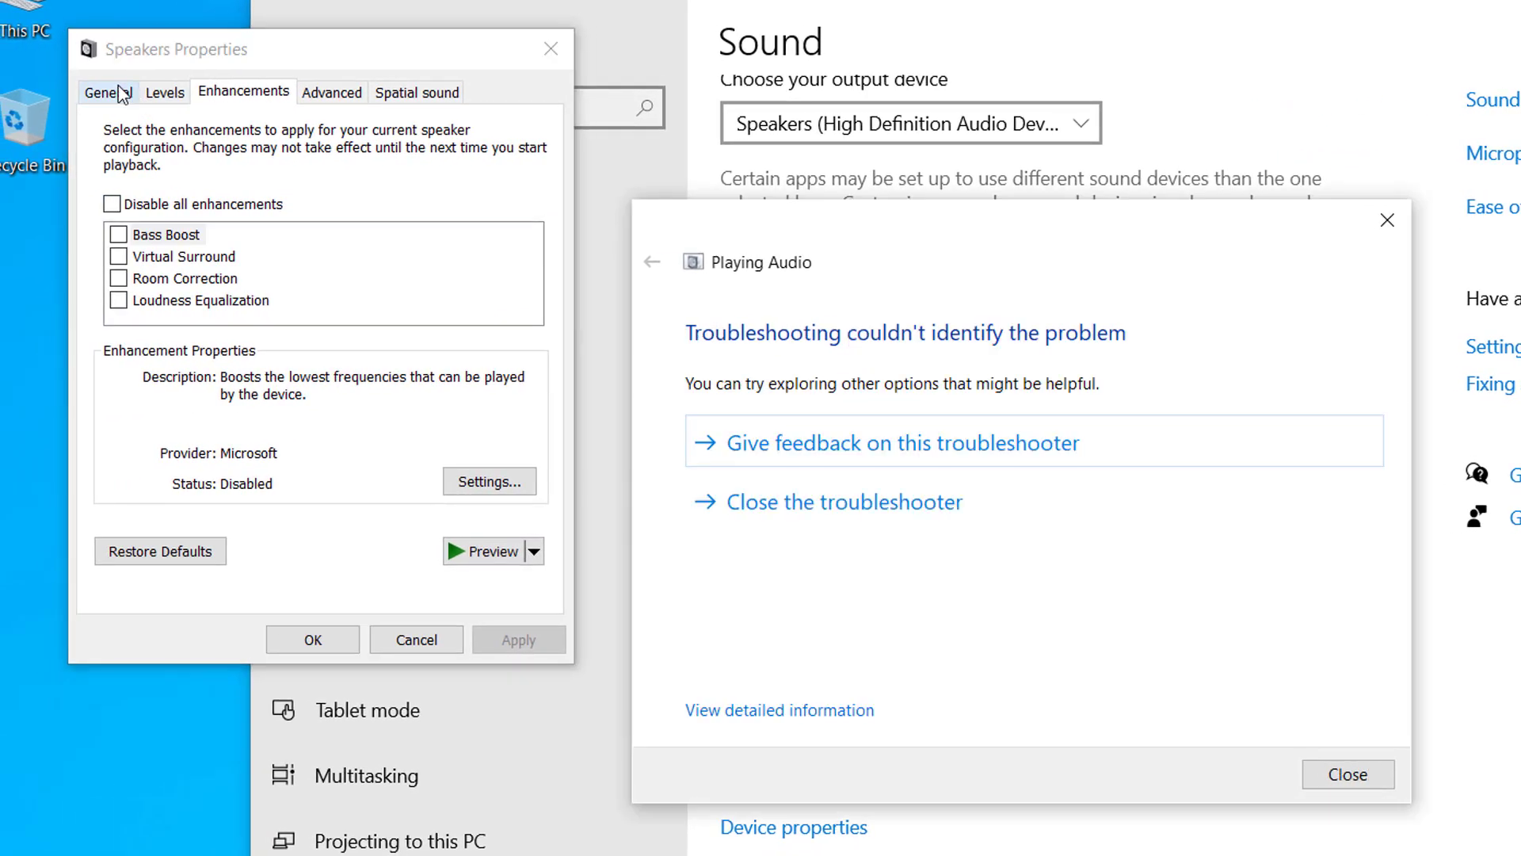
left_click(120, 93)
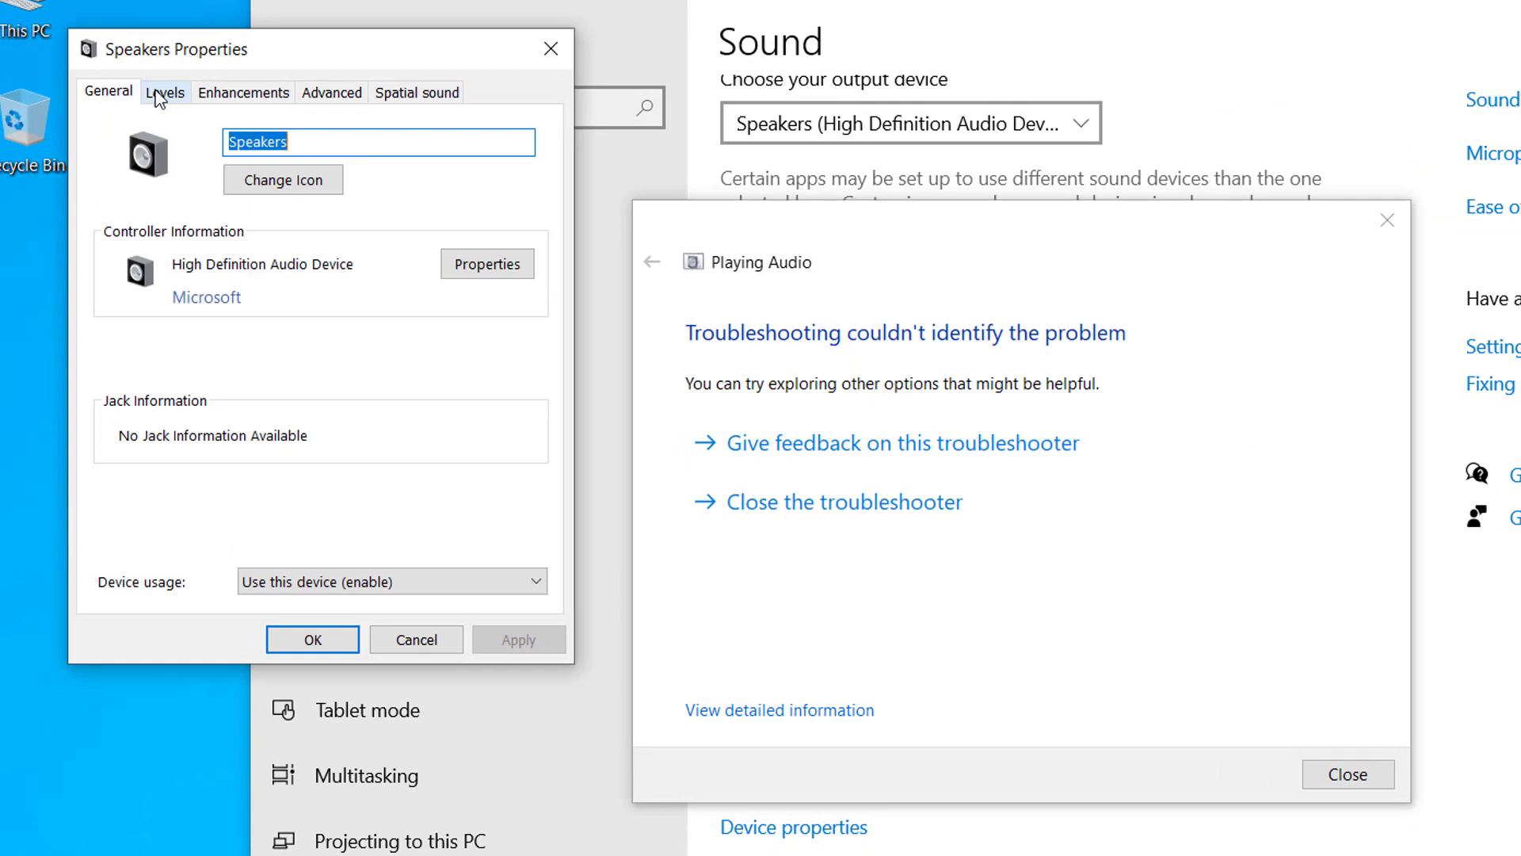
left_click(158, 95)
left_click(206, 96)
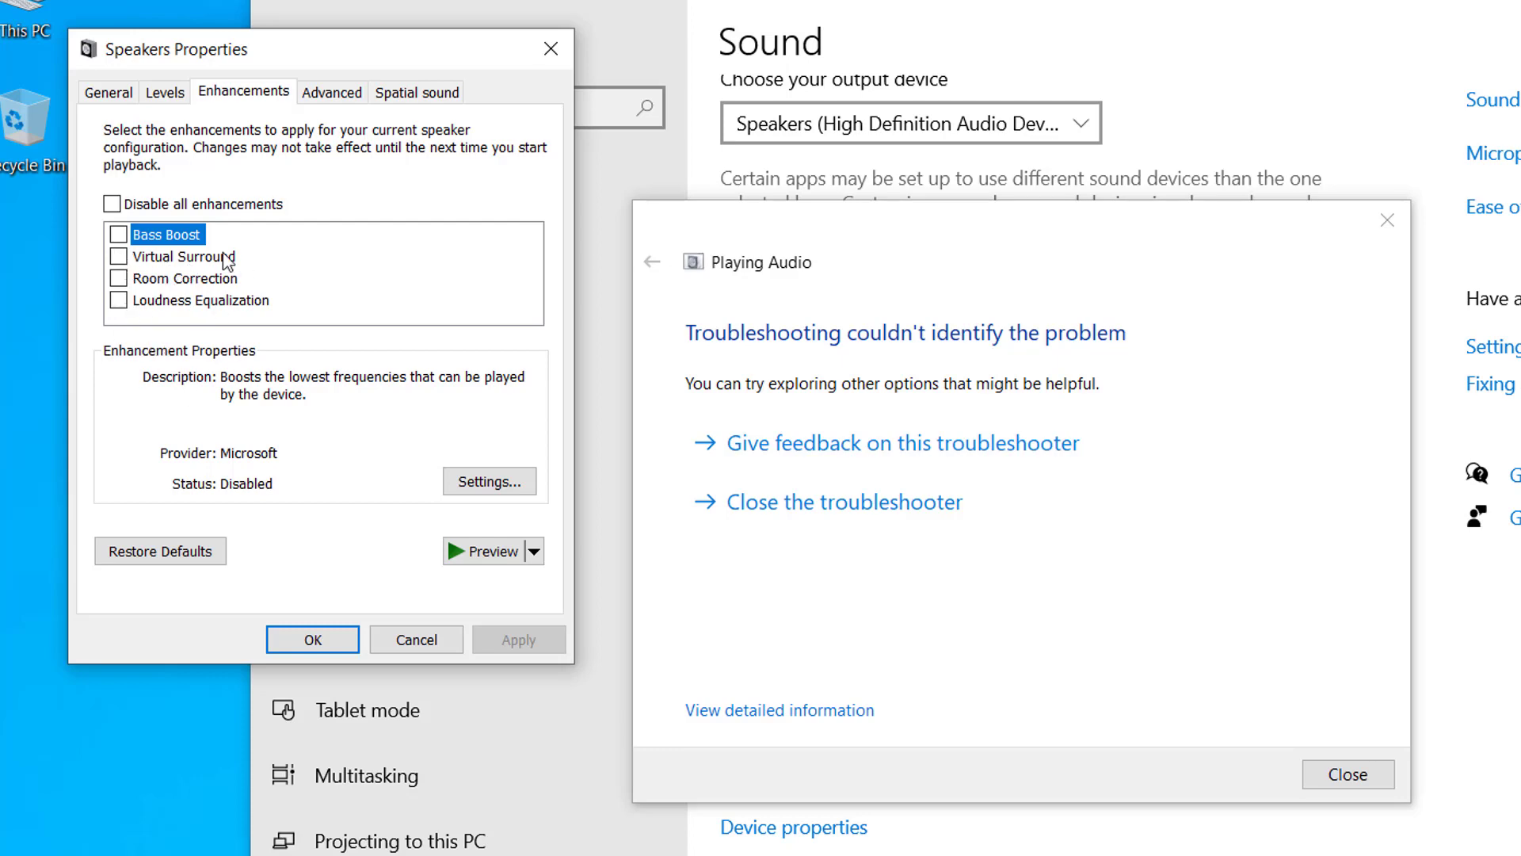
left_click(148, 557)
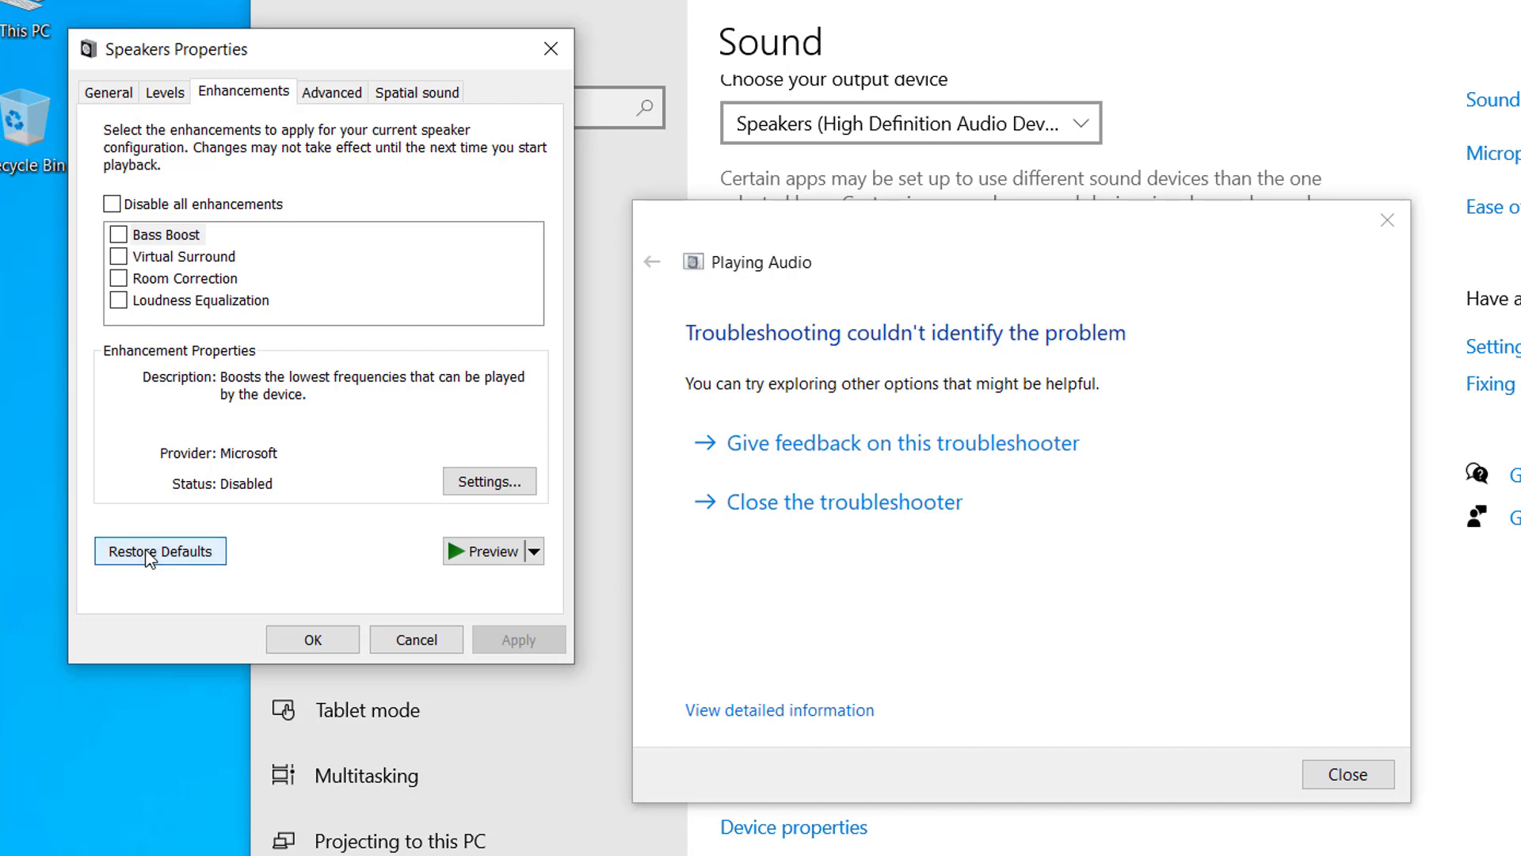
left_click(151, 554)
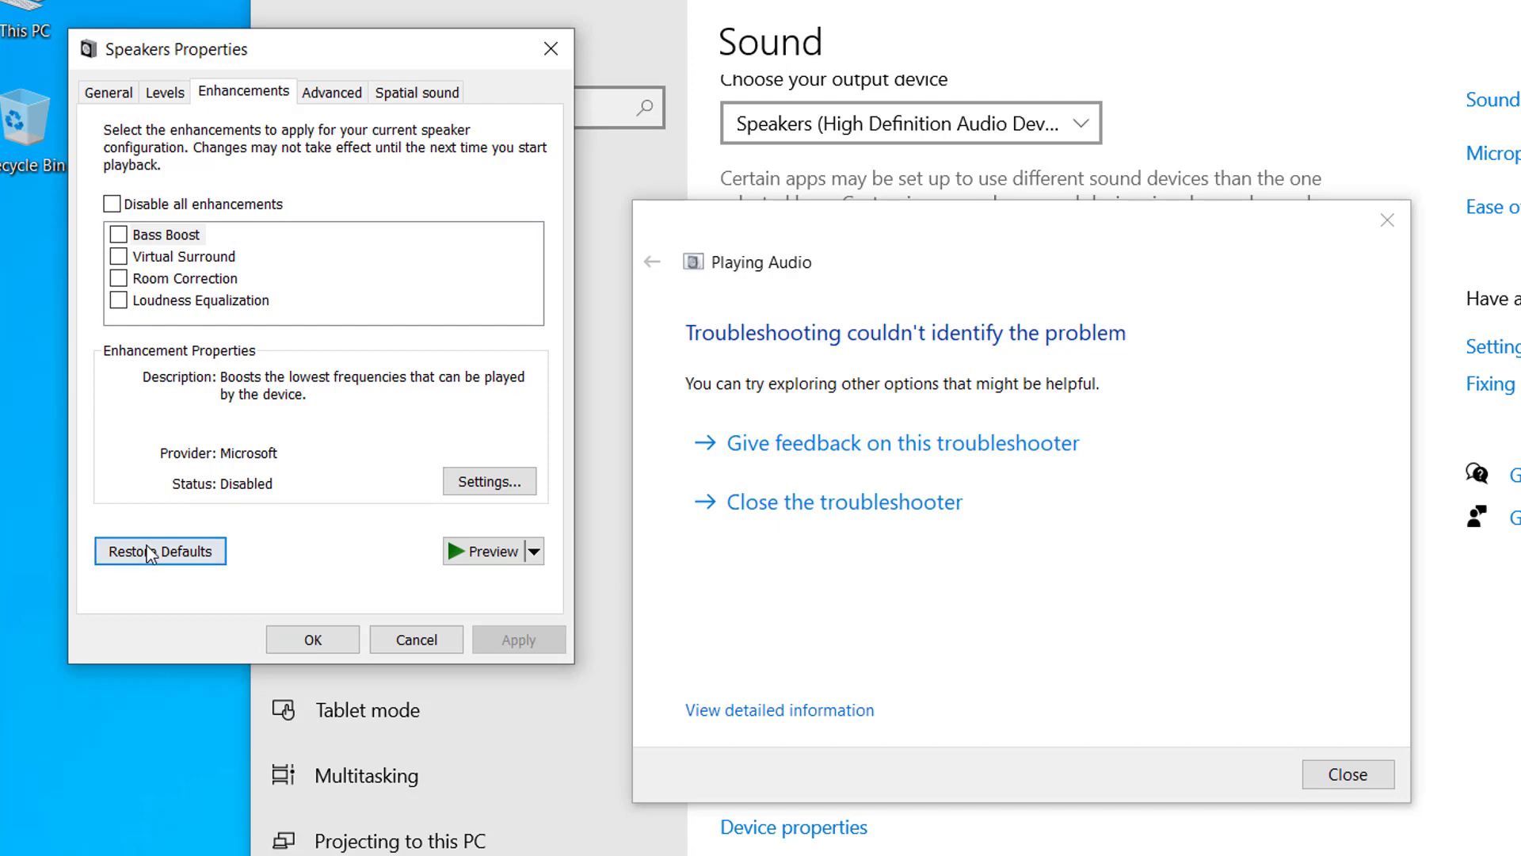
left_click(320, 642)
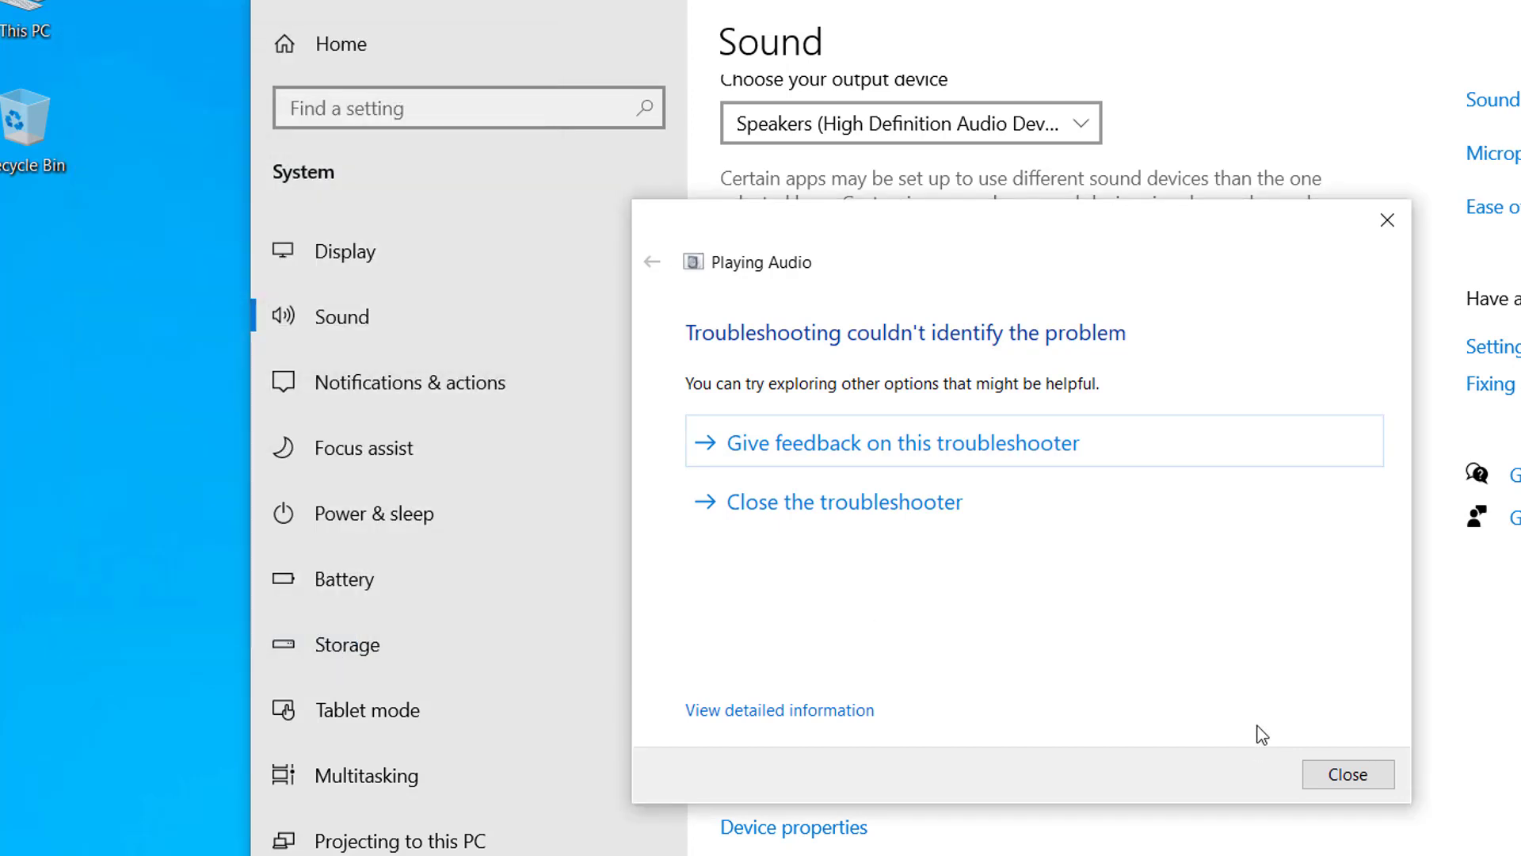
- Close the troubleshooter and Sound settings, then show the Start menu's Shut down and Restart options
left_click(1361, 786)
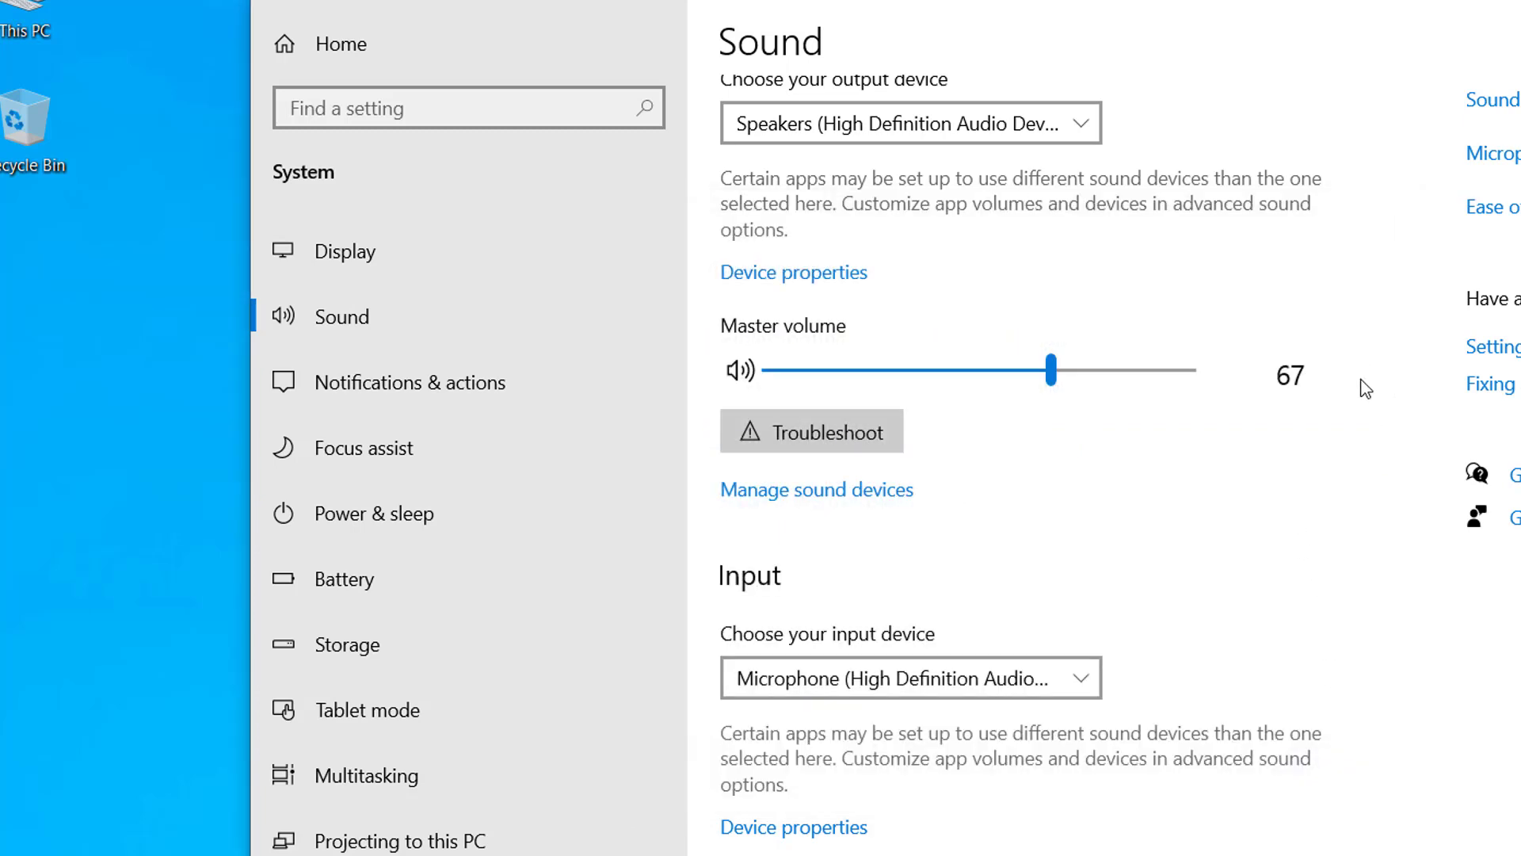
scroll(1366, 388, "up", 2)
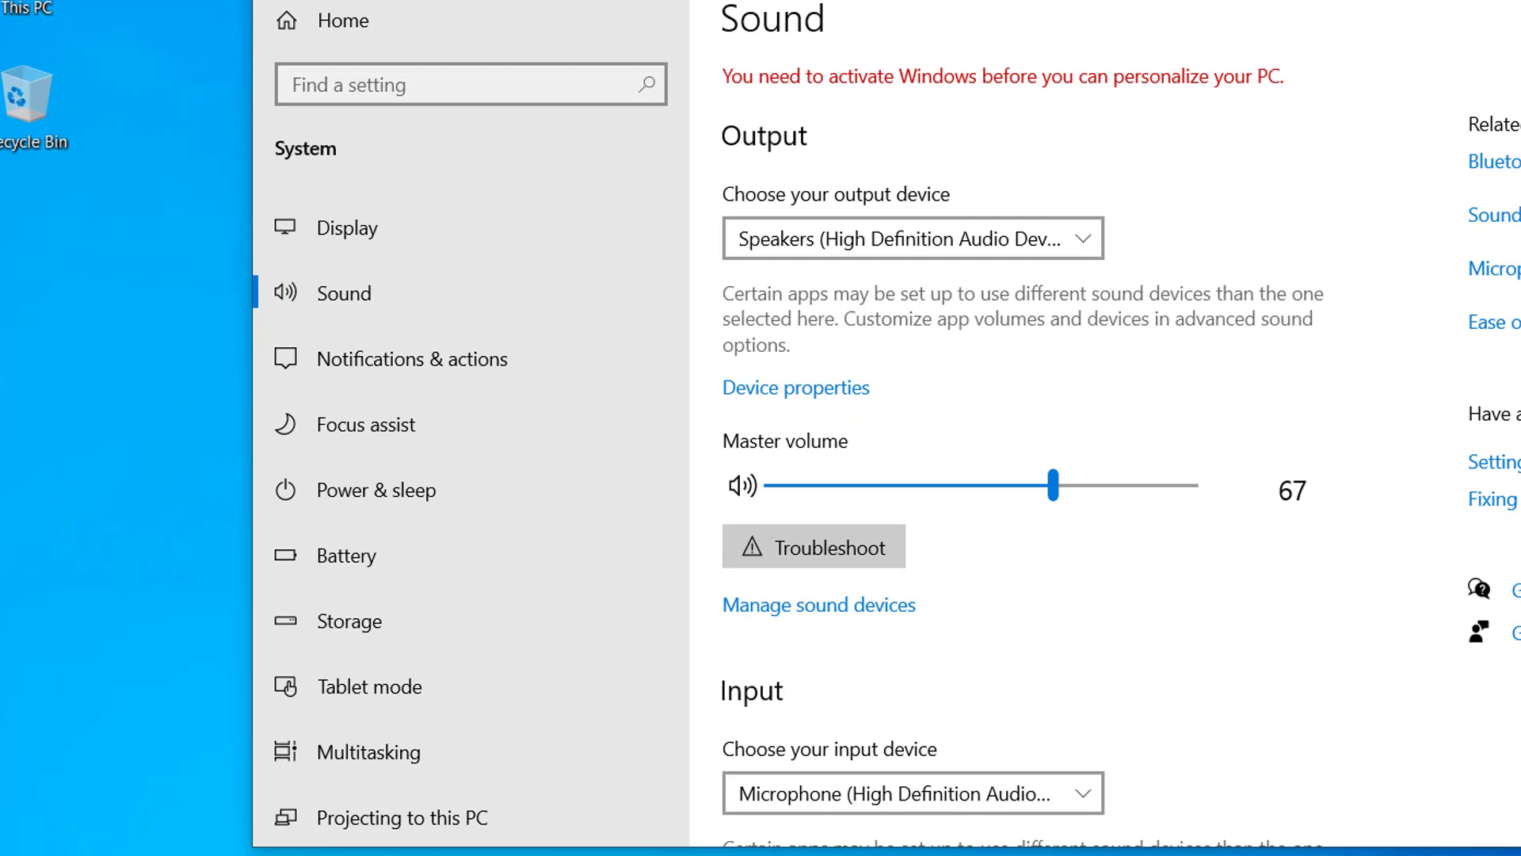
key("super+d")
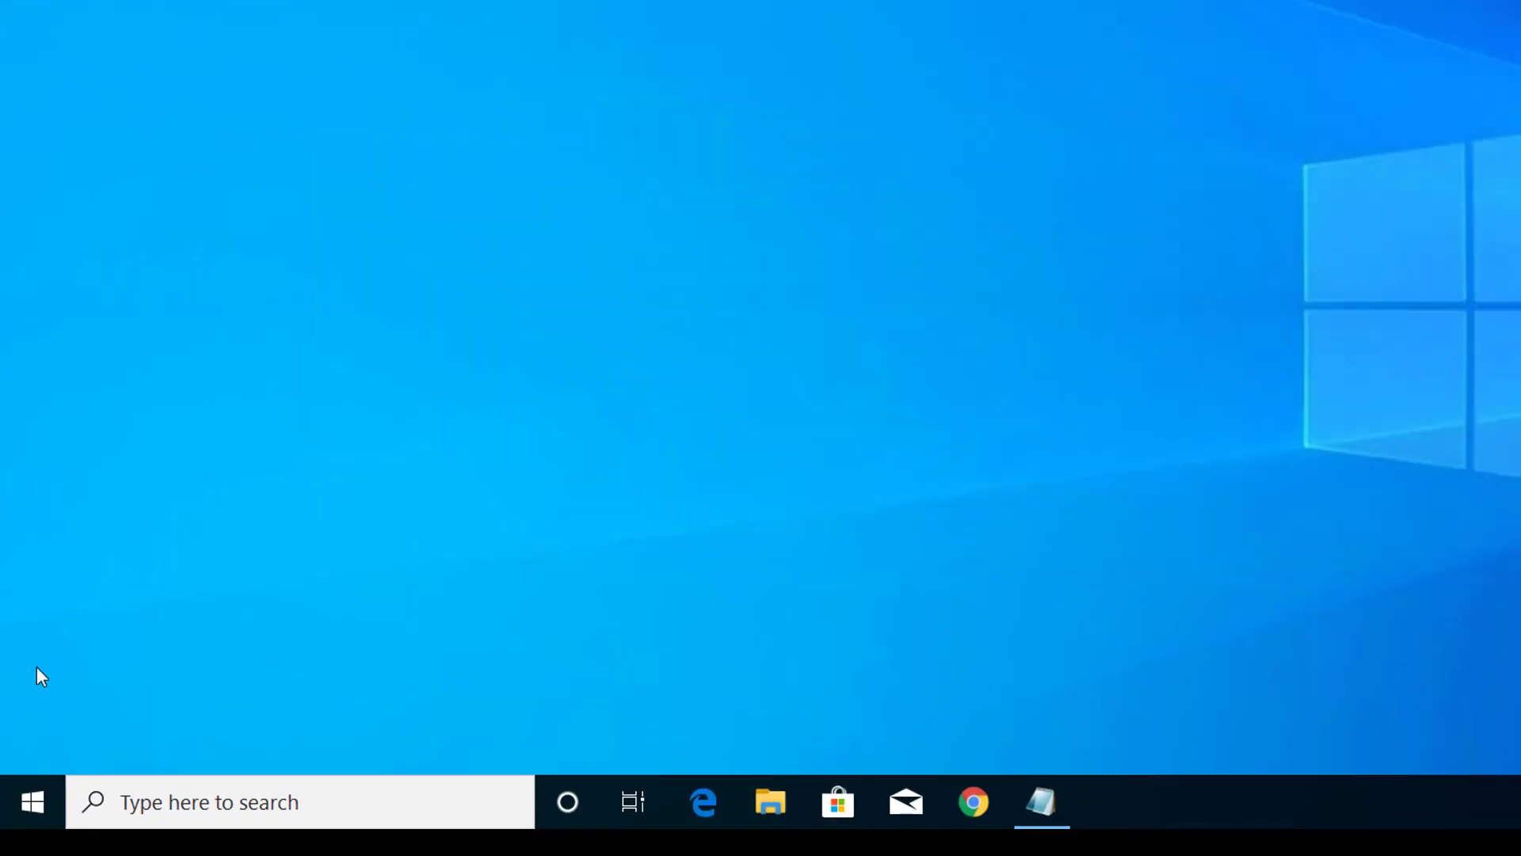
left_click(34, 803)
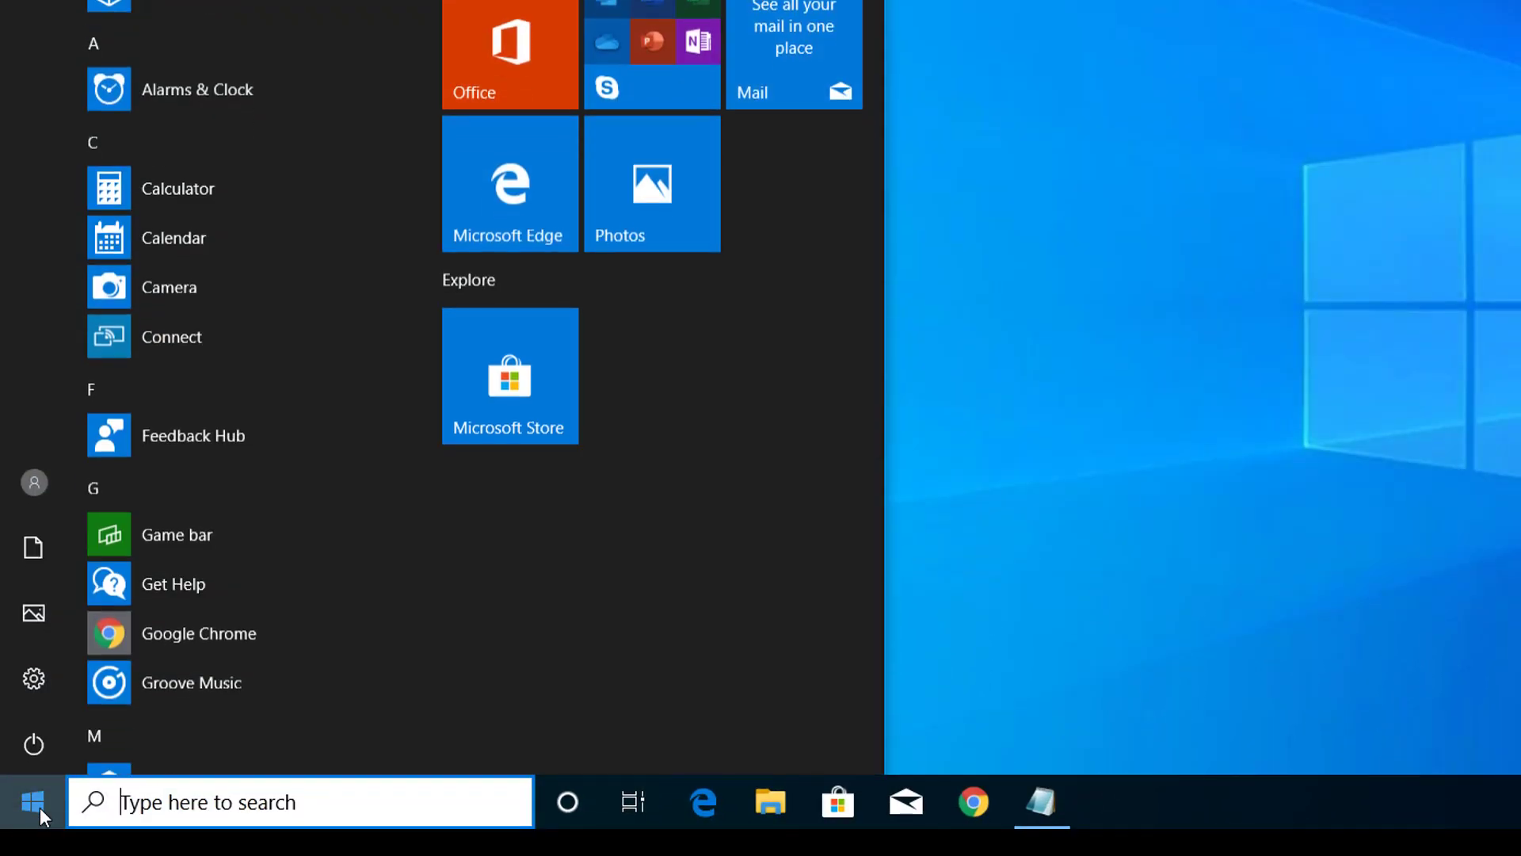
left_click(45, 748)
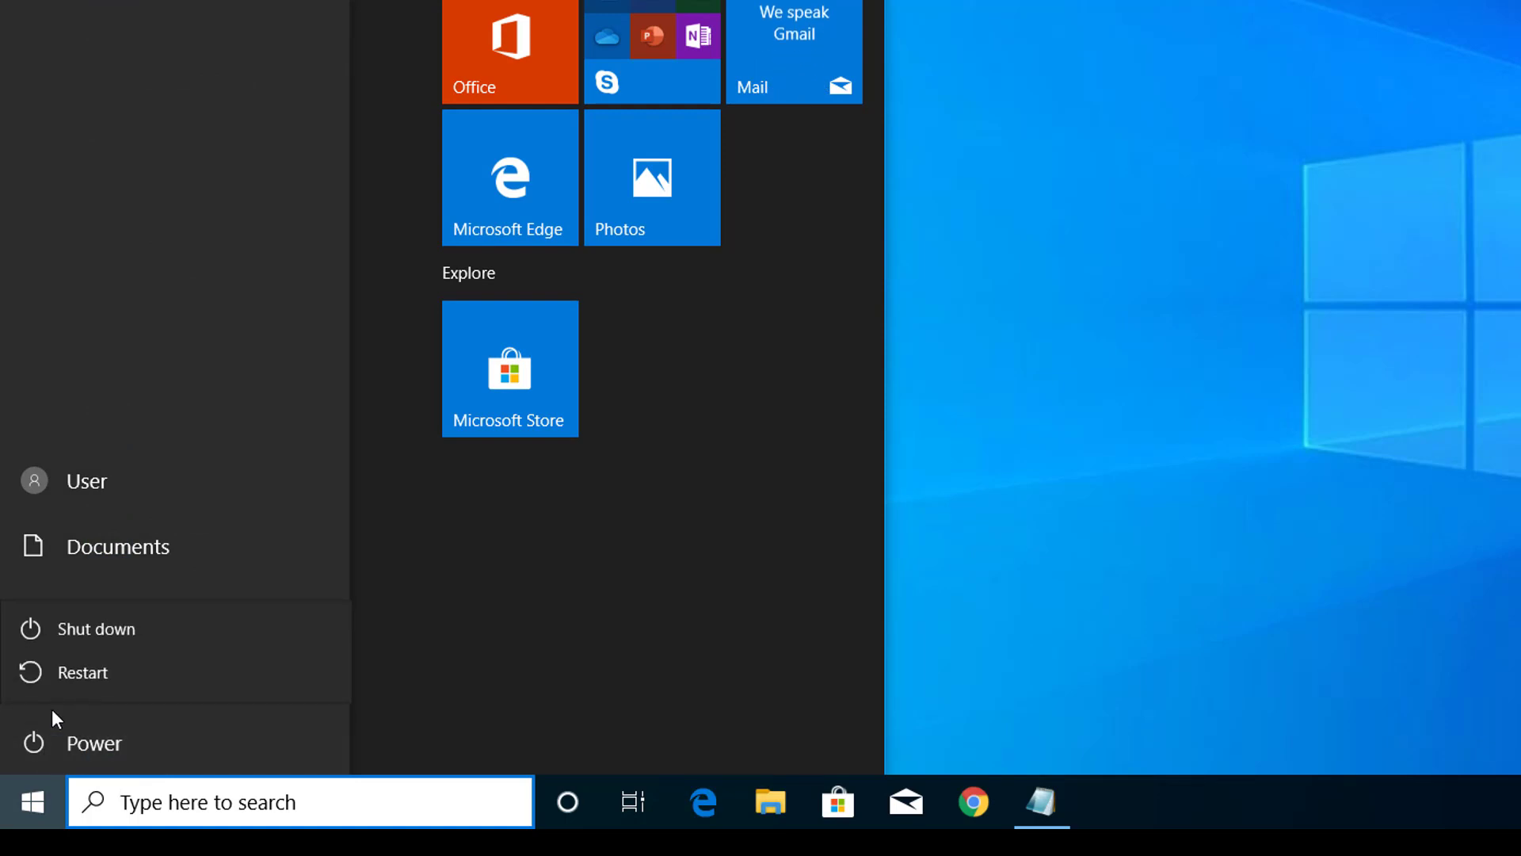